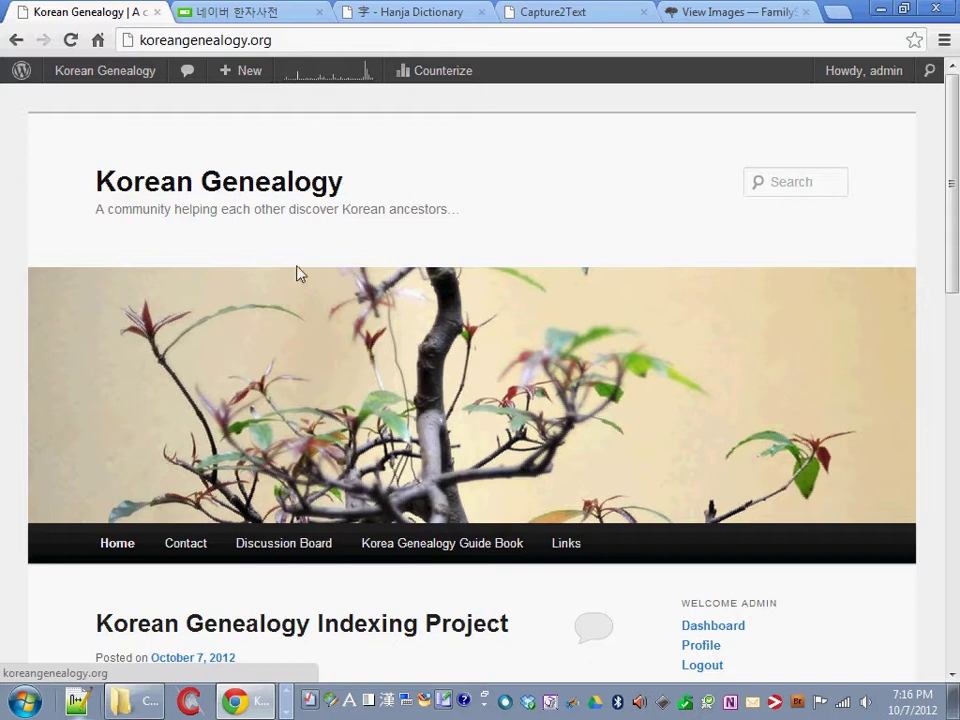
# Look up the handwritten character 子 in the Naver Hanja dictionary and highlight its first listed meaning
pyautogui.click(396, 16)
pyautogui.click(272, 14)
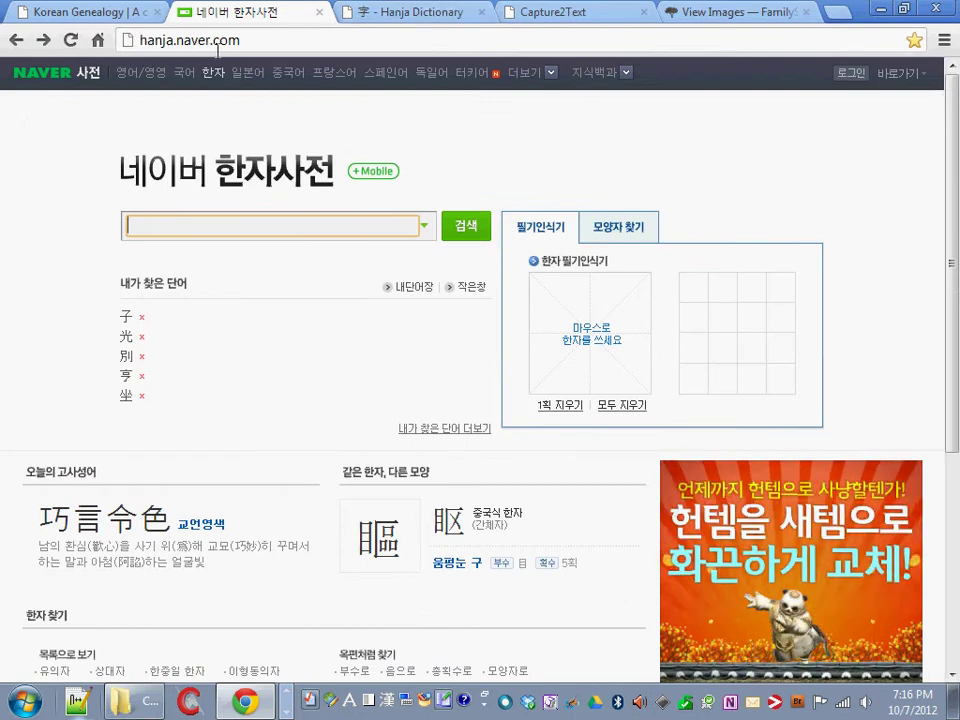
pyautogui.moveTo(567, 290)
pyautogui.mouseDown()
pyautogui.moveTo(600, 298)
pyautogui.moveTo(617, 350)
pyautogui.moveTo(563, 365)
pyautogui.moveTo(622, 333)
pyautogui.mouseUp()
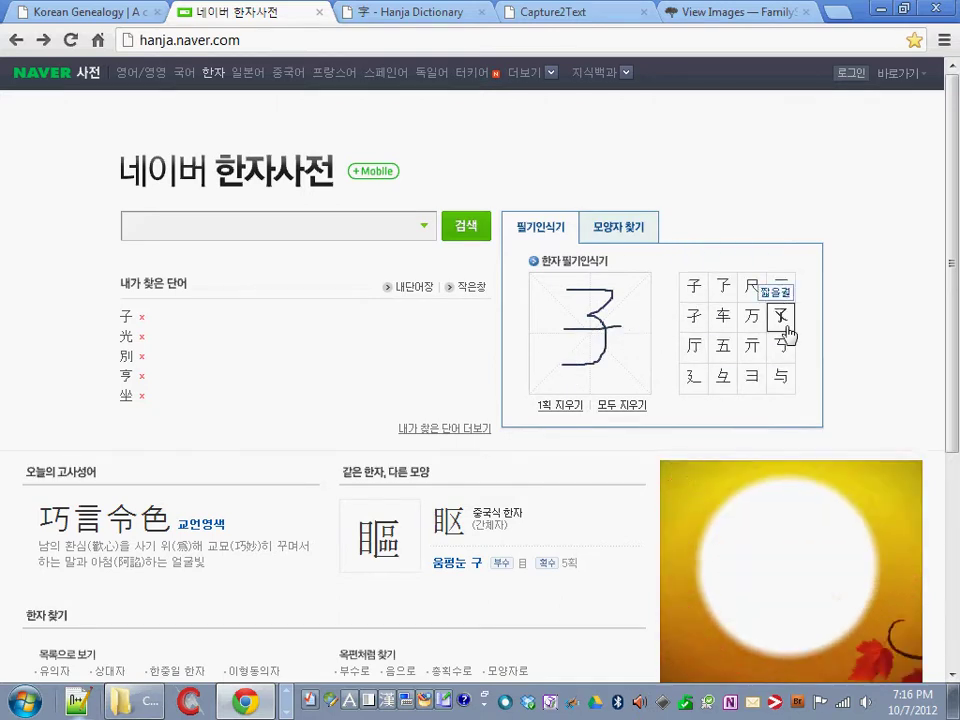
pyautogui.click(693, 287)
pyautogui.click(160, 225)
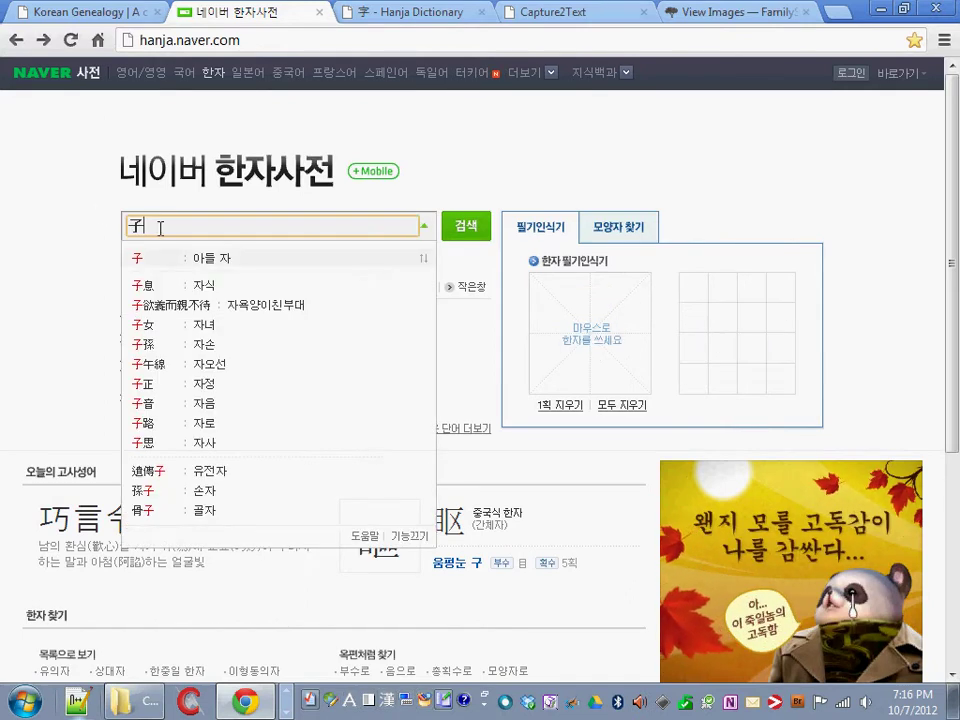
pyautogui.doubleClick(146, 228)
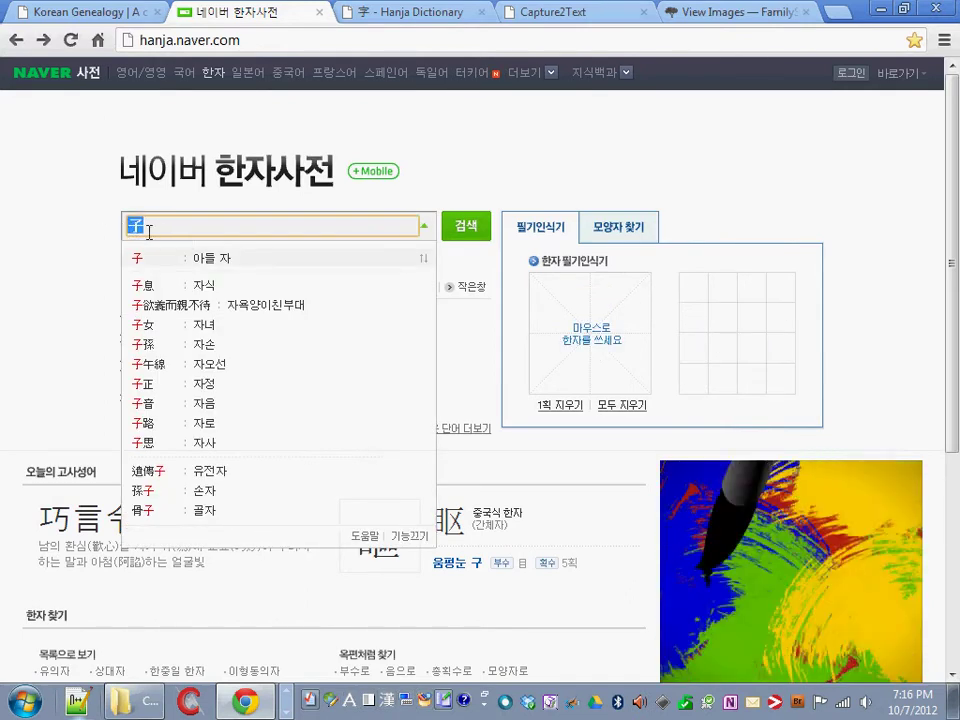
pyautogui.click(467, 229)
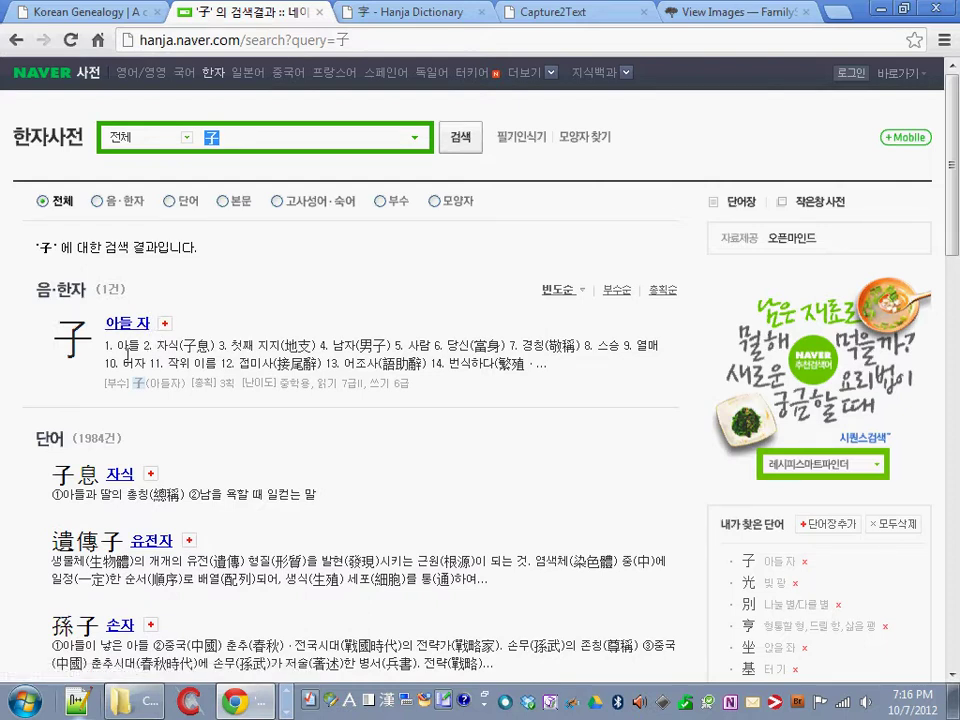
pyautogui.doubleClick(128, 346)
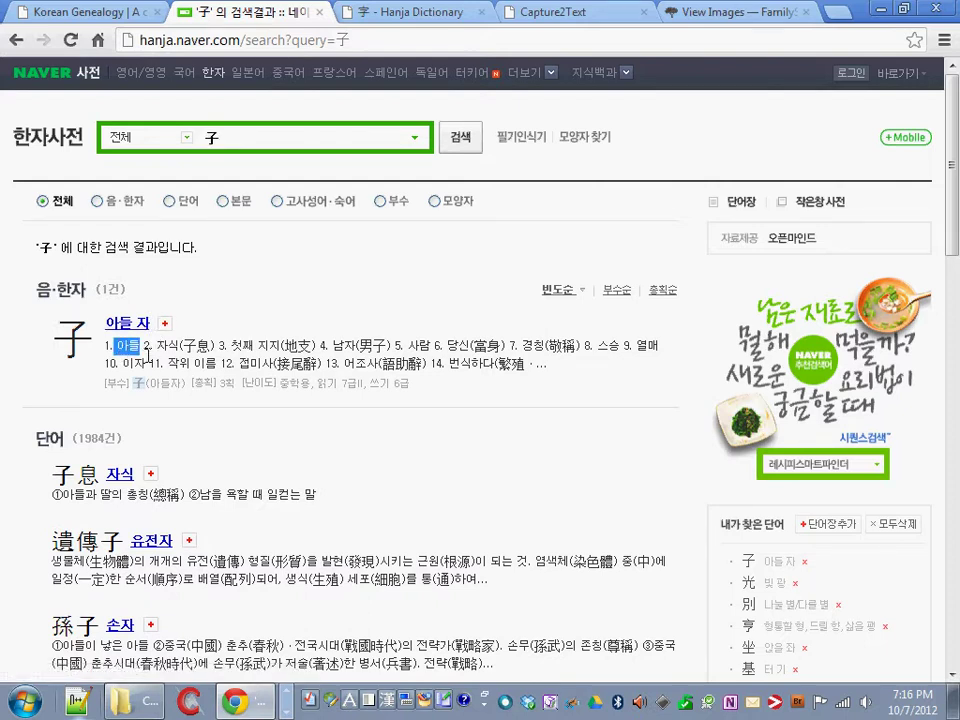
pyautogui.click(148, 355)
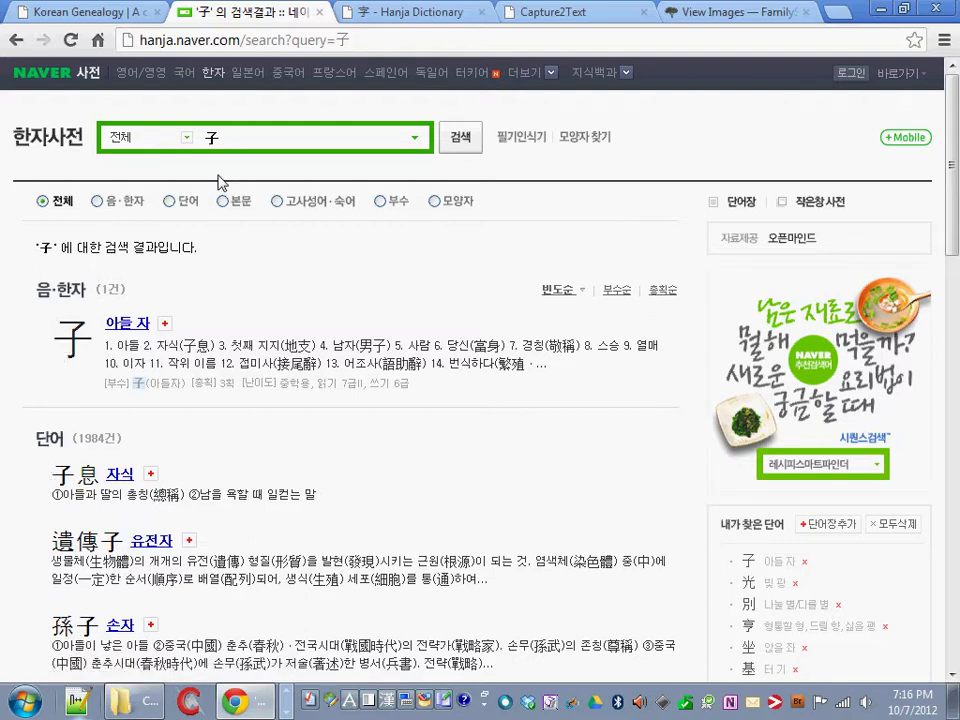
# Copy the searched character 子 and look it up in the Hanja Dictionary at hanjadic.bravender.us
pyautogui.moveTo(227, 145); pyautogui.dragTo(205, 143)
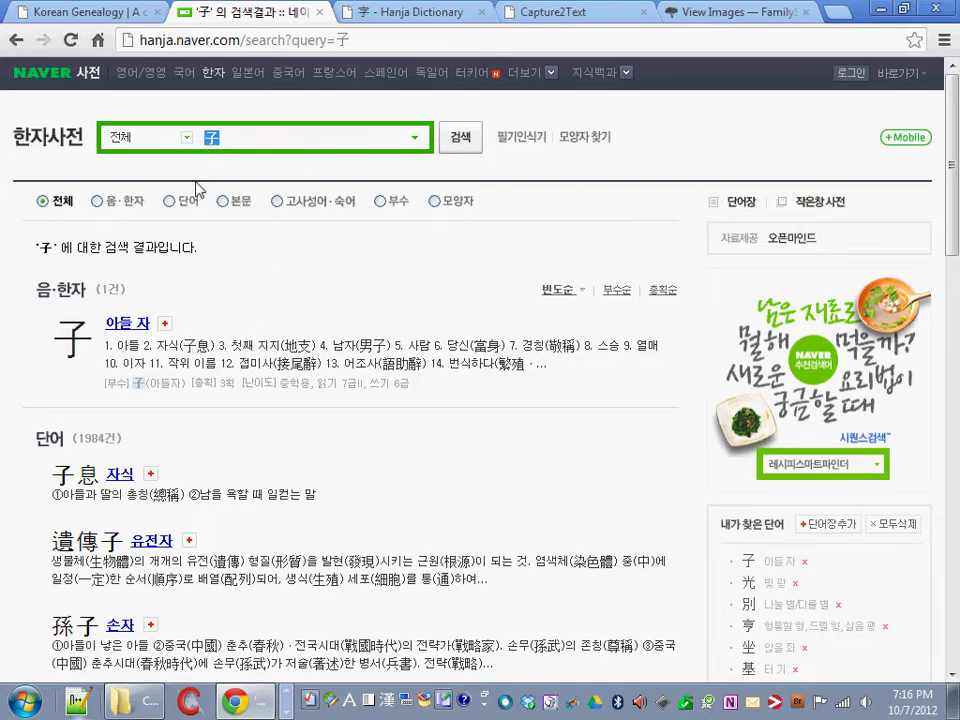
pyautogui.moveTo(231, 142); pyautogui.dragTo(214, 144)
pyautogui.hotkey('ctrl', 'c')
pyautogui.click(405, 18)
pyautogui.click(141, 88)
pyautogui.hotkey('ctrl', 'a')
pyautogui.hotkey('ctrl', 'v')
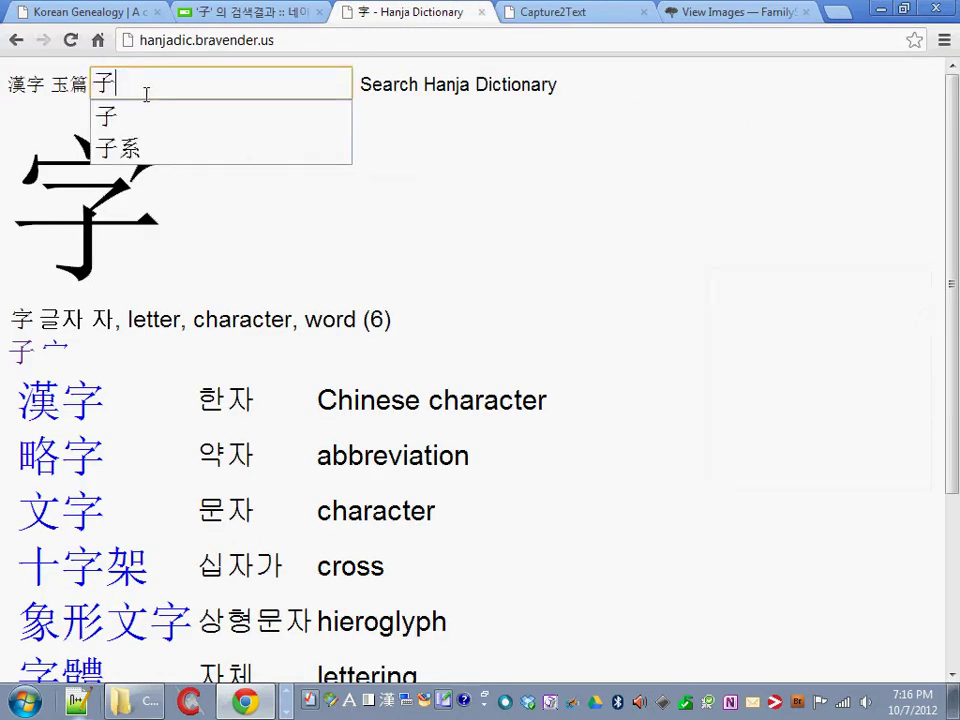
pyautogui.press('Return')
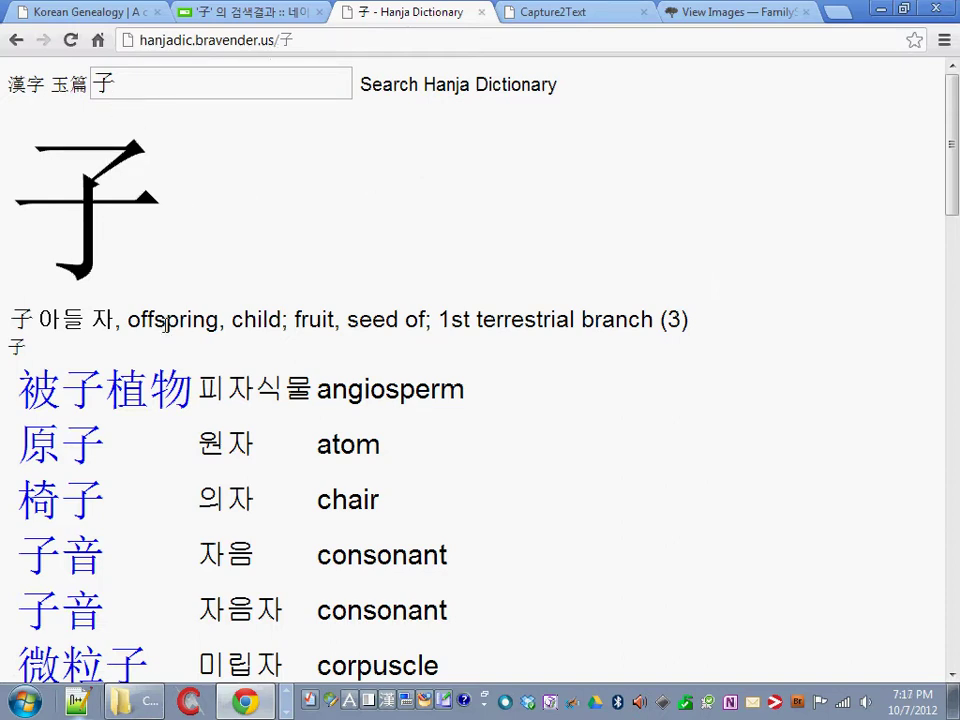
# Highlight the English meanings, the Korean reading and the character itself in the definition line of 子
pyautogui.moveTo(130, 322); pyautogui.dragTo(264, 321)
pyautogui.click(190, 233)
pyautogui.doubleClick(106, 324)
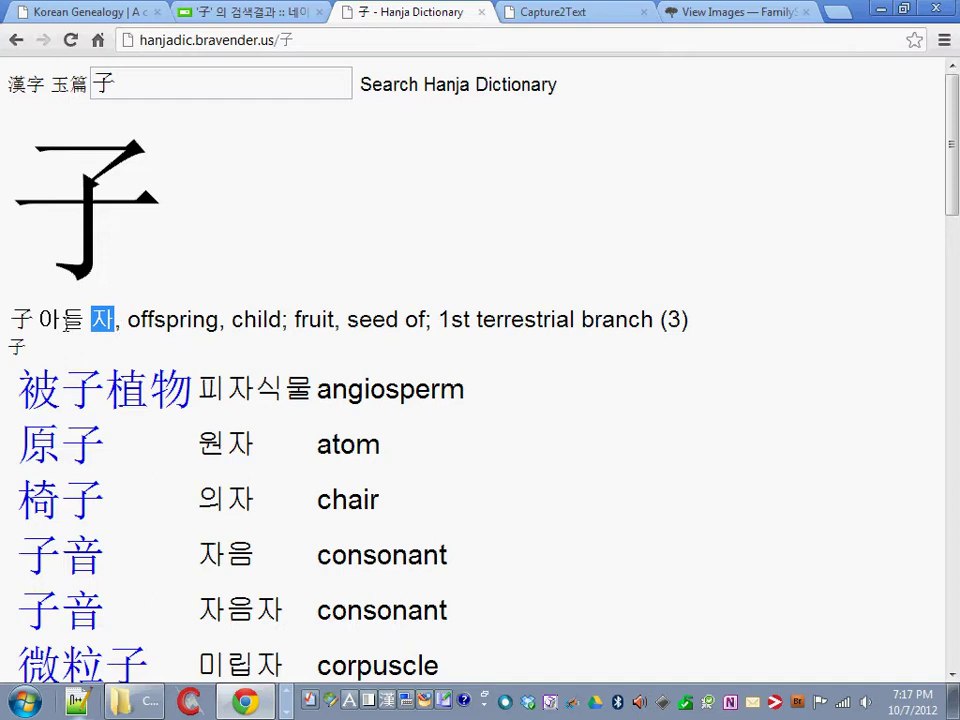
pyautogui.doubleClick(66, 322)
pyautogui.doubleClick(22, 322)
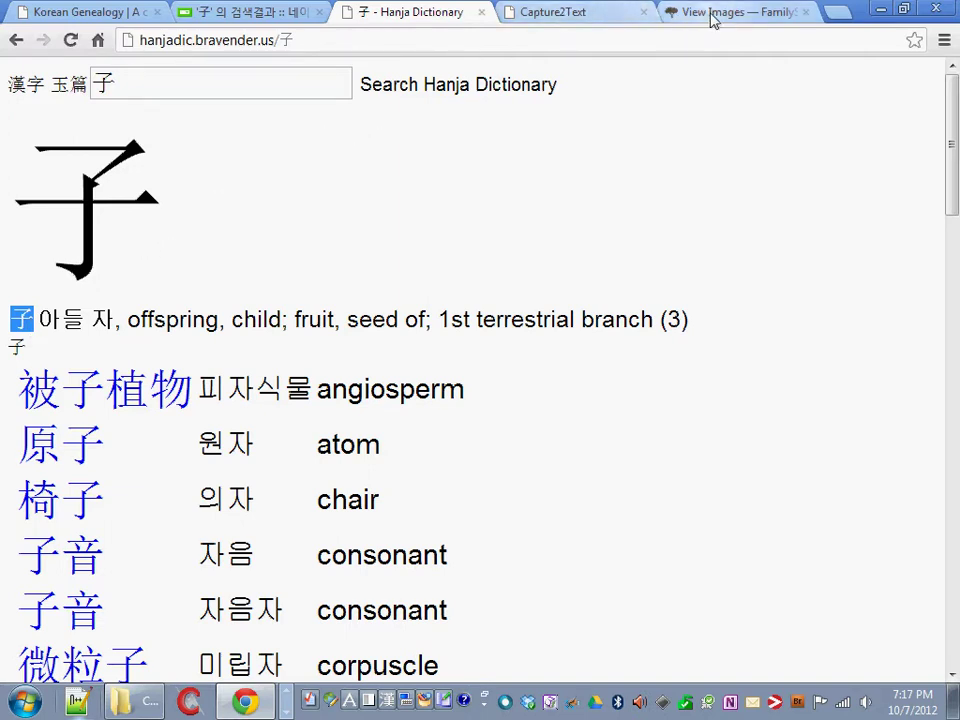
# View the scanned genealogy page on FamilySearch, and bring up the Capture2Text website with its address highlighted
pyautogui.click(677, 14)
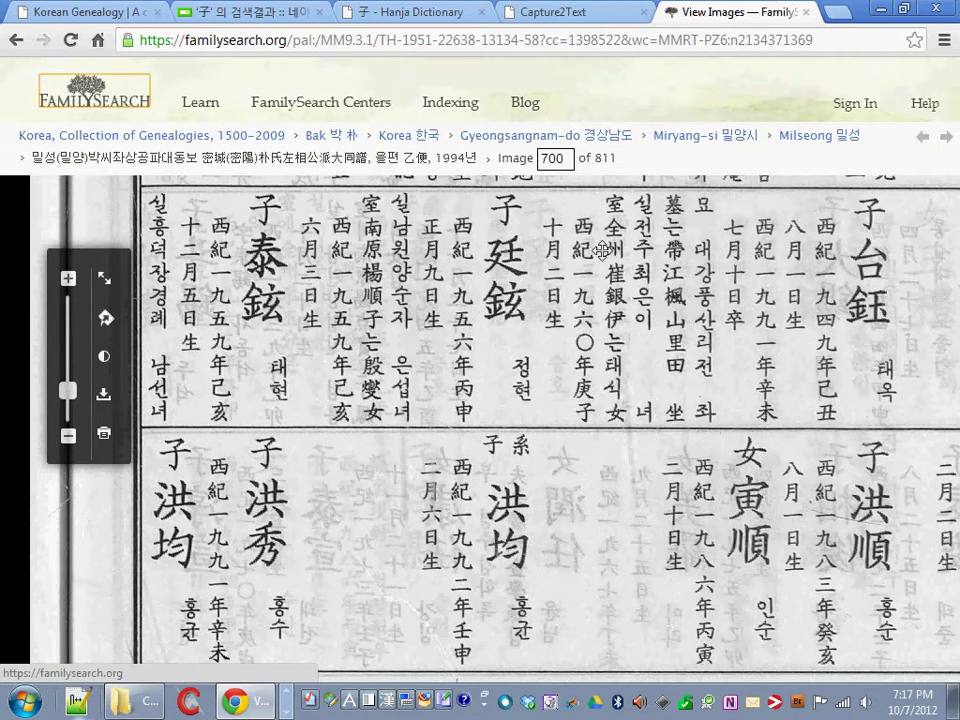
pyautogui.click(560, 17)
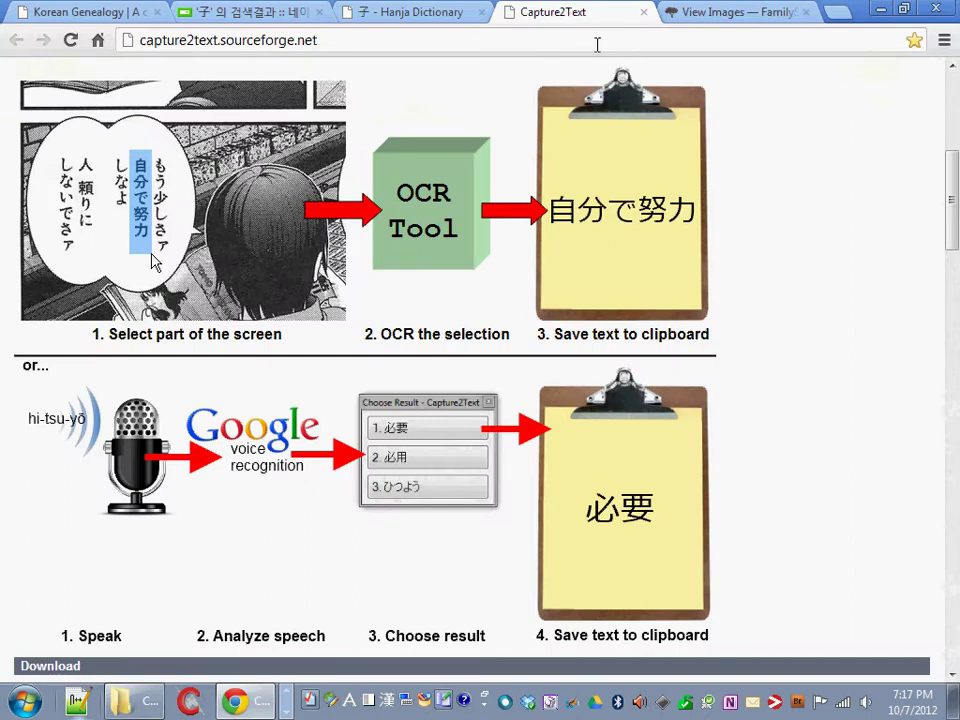
pyautogui.scroll(5, 476, 160)
pyautogui.click(359, 46)
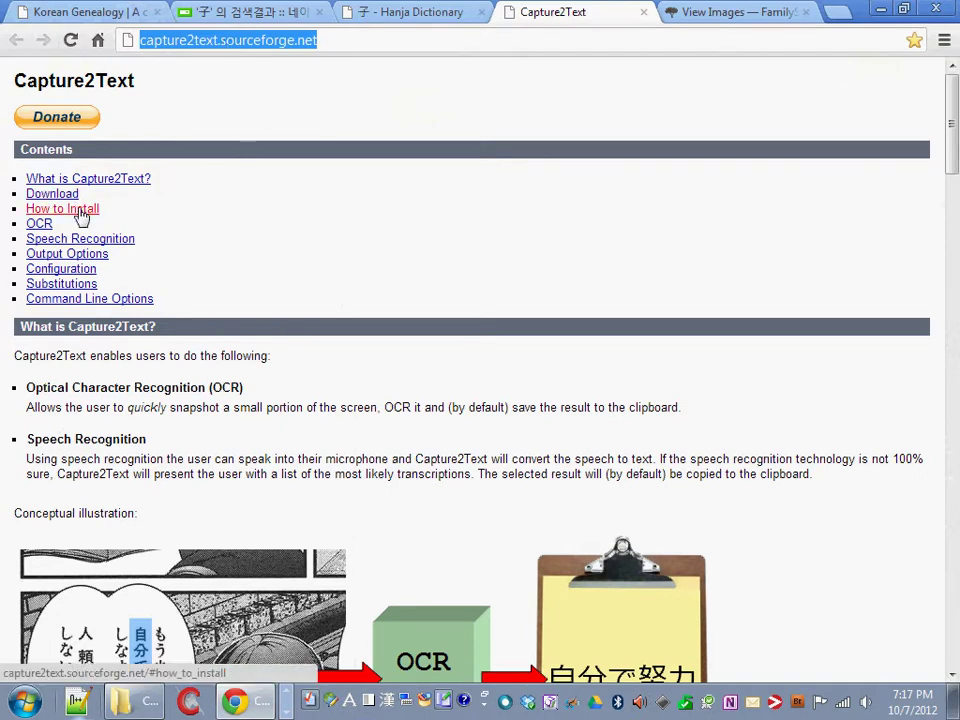
# Switch to the Capture2Text folder in Windows Explorer and run Capture2Text.exe, accepting the security warning
pyautogui.click(125, 707)
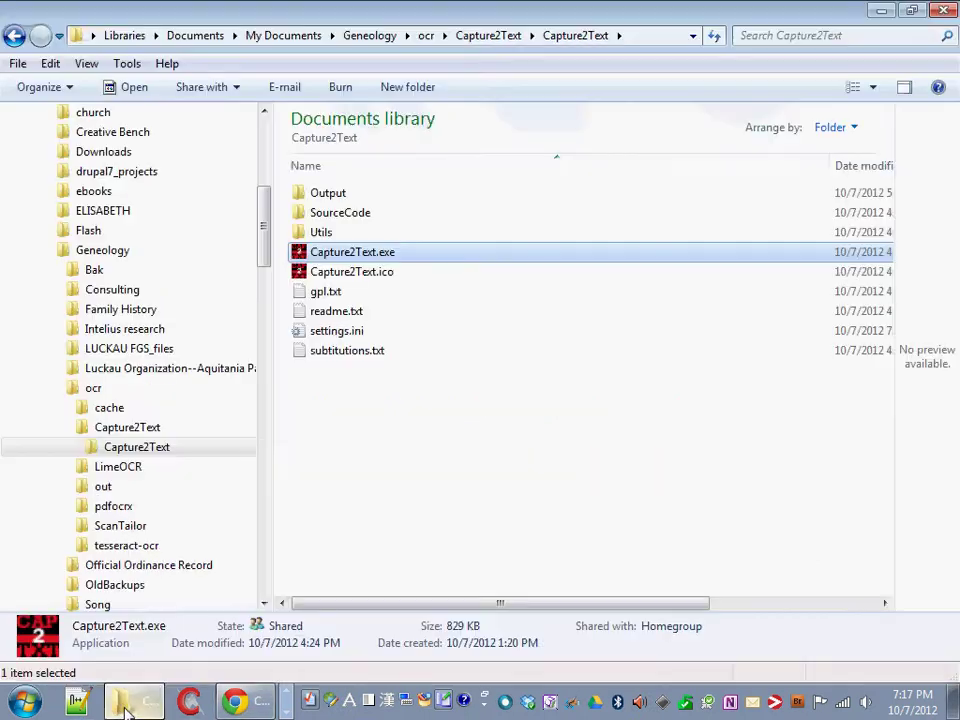
pyautogui.doubleClick(388, 255)
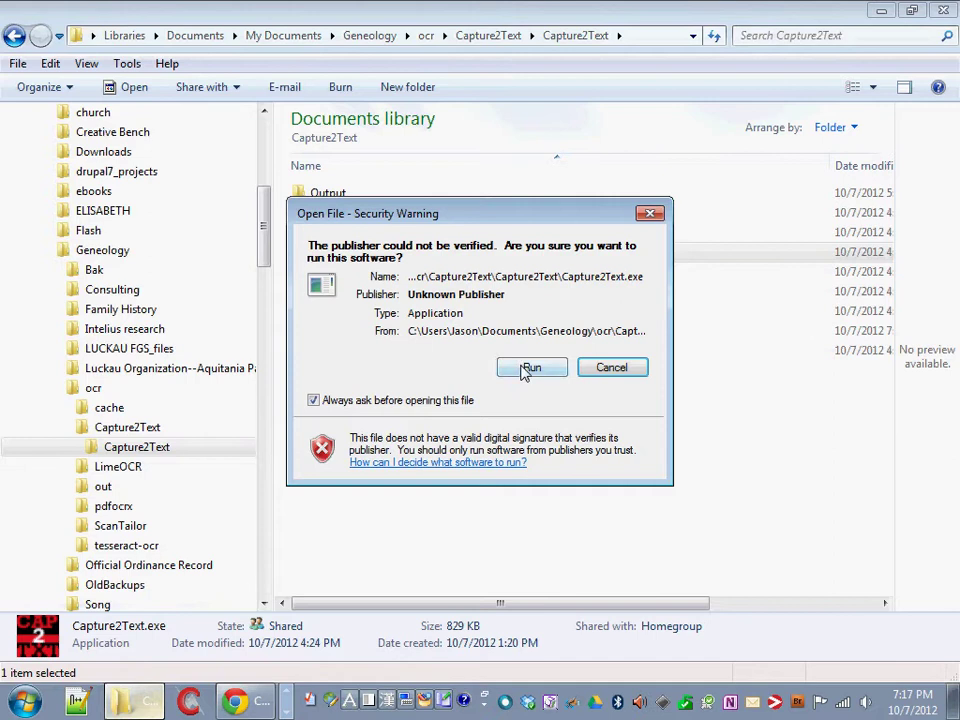
pyautogui.click(531, 368)
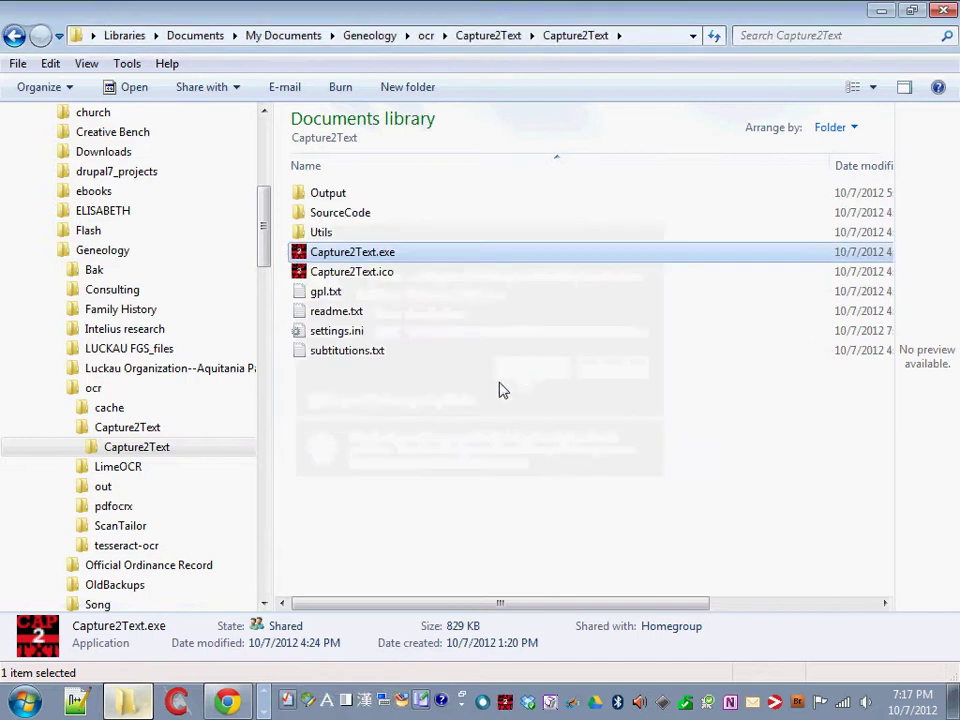
# Examine the output and OCR language options of the running Capture2Text program
pyautogui.rightClick(506, 704)
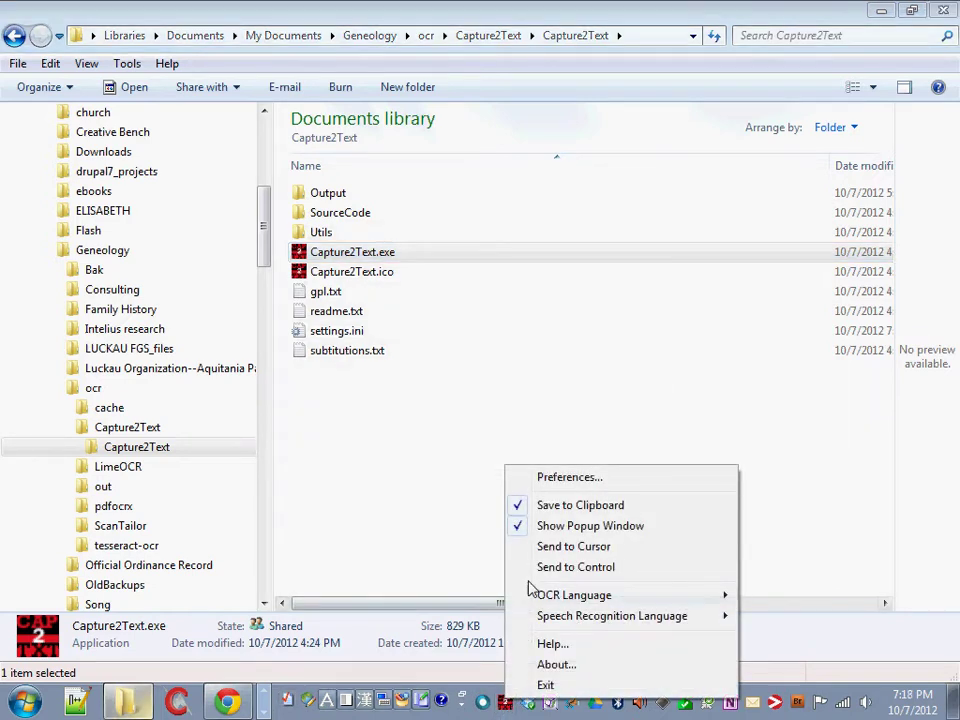
pyautogui.moveTo(558, 598)
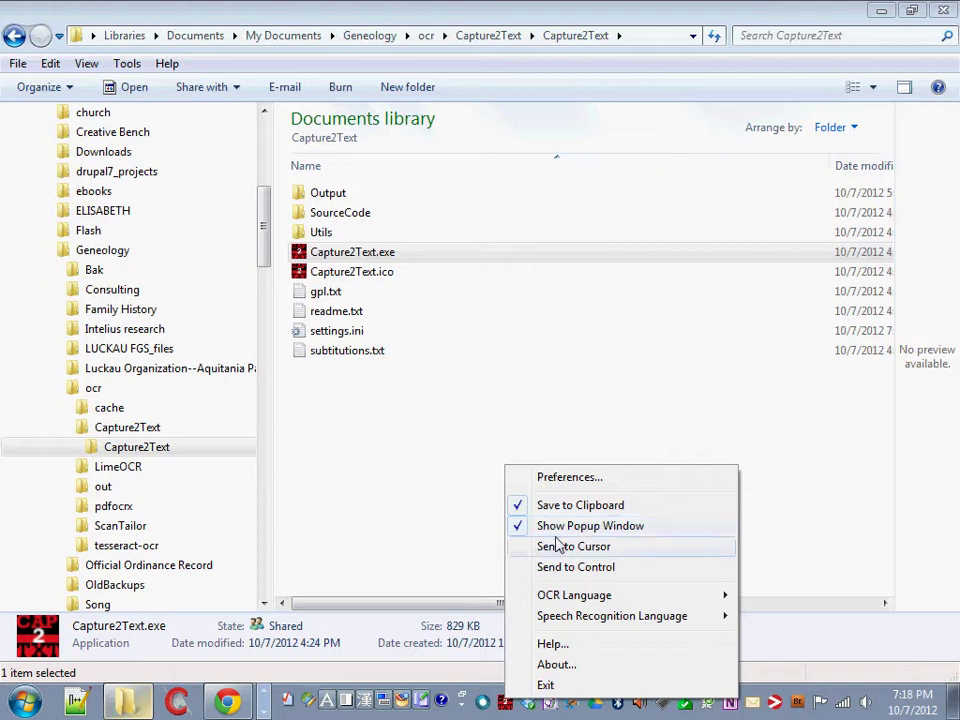
pyautogui.click(526, 708)
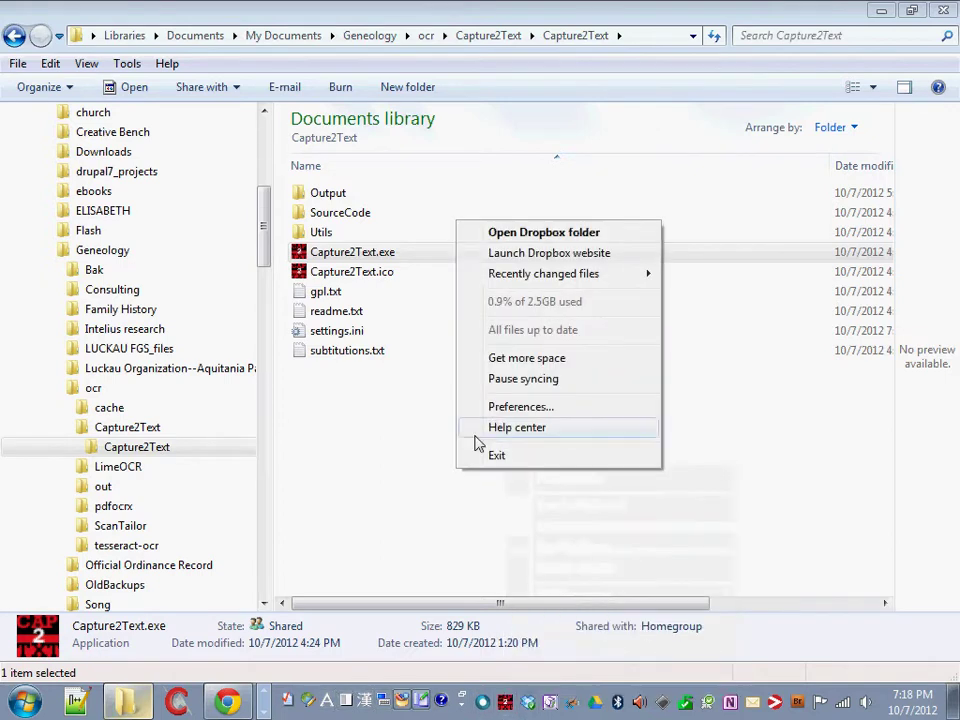
# Switch back to Chrome and show the FamilySearch genealogy page image
pyautogui.click(233, 692)
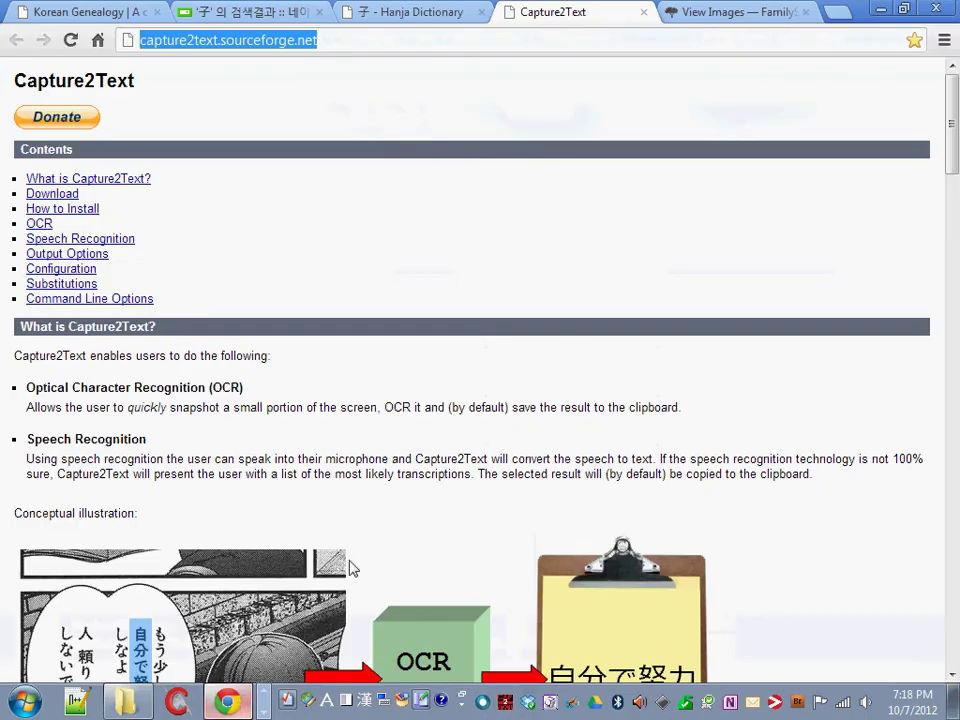
pyautogui.click(740, 16)
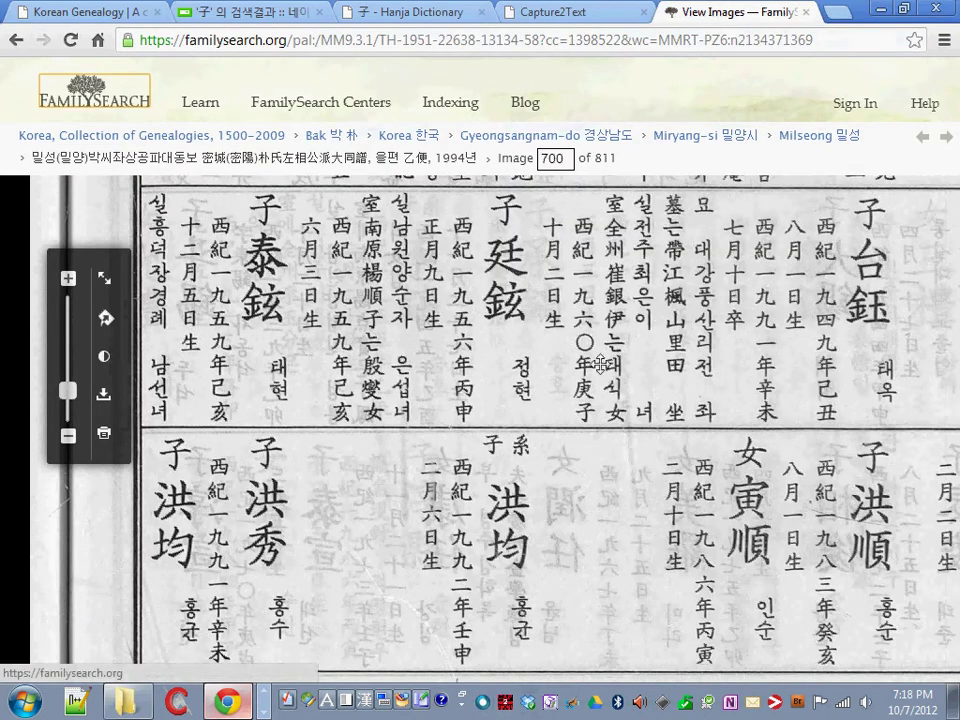
pyautogui.press('super+q')
pyautogui.click(744, 448)
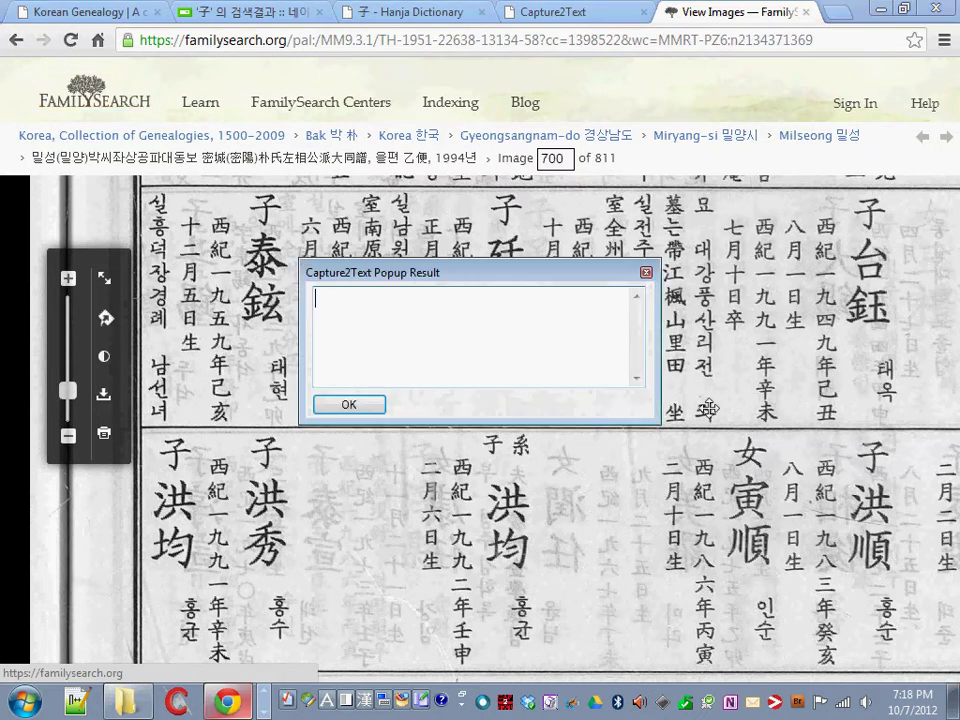
pyautogui.press('Escape')
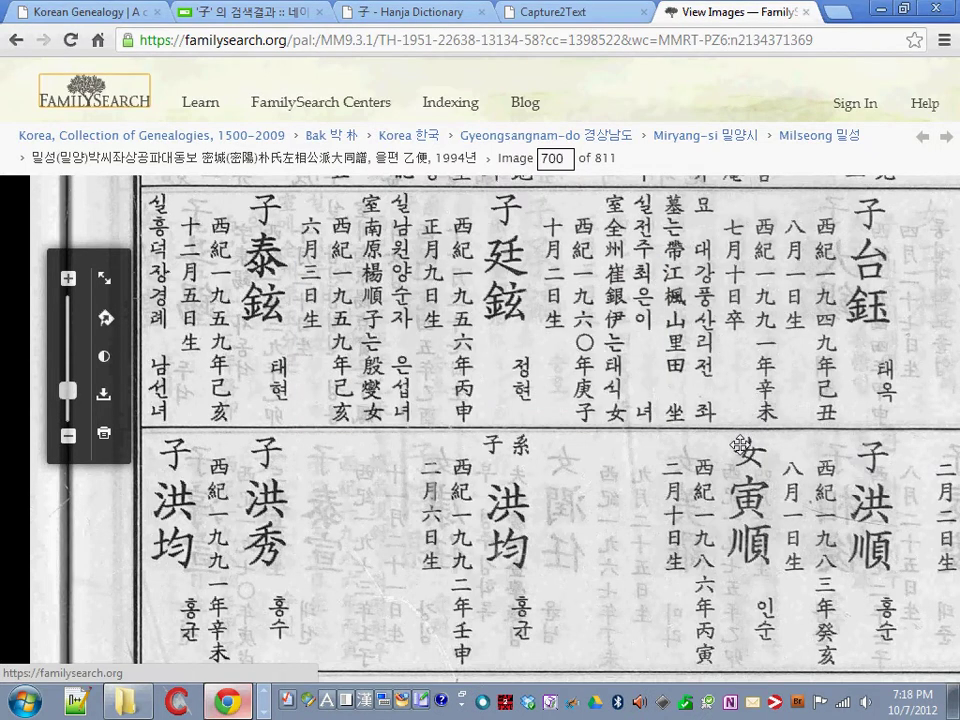
# Capture the character 女 on the genealogy page with Capture2Text, copy the recognized text and close the result
pyautogui.press('super+q')
pyautogui.moveTo(730, 438); pyautogui.dragTo(777, 481)
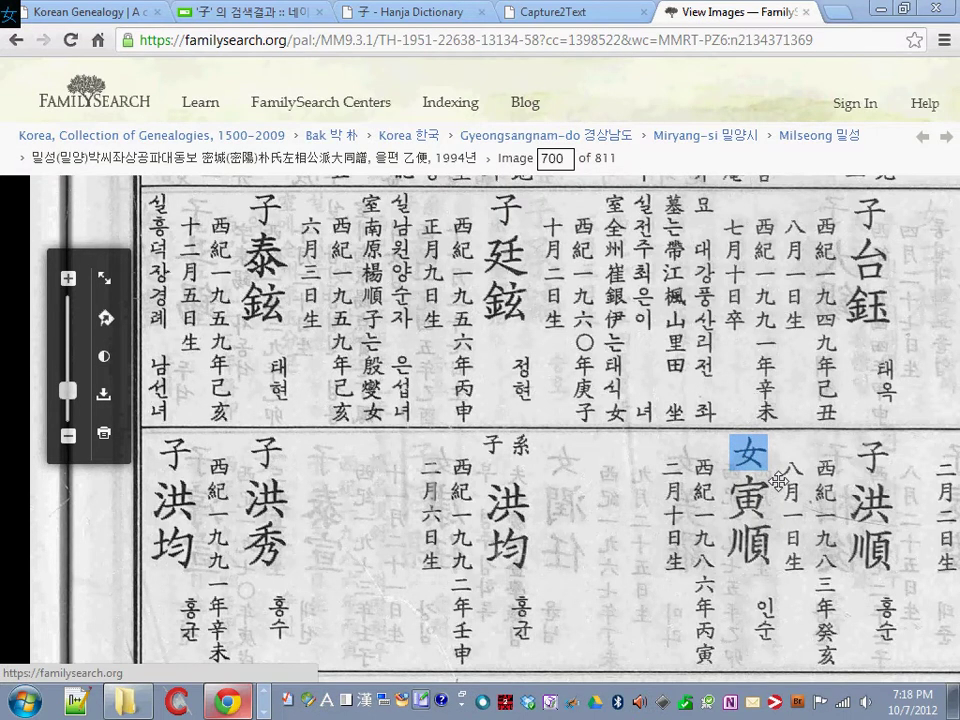
pyautogui.moveTo(777, 481); pyautogui.dragTo(777, 481)
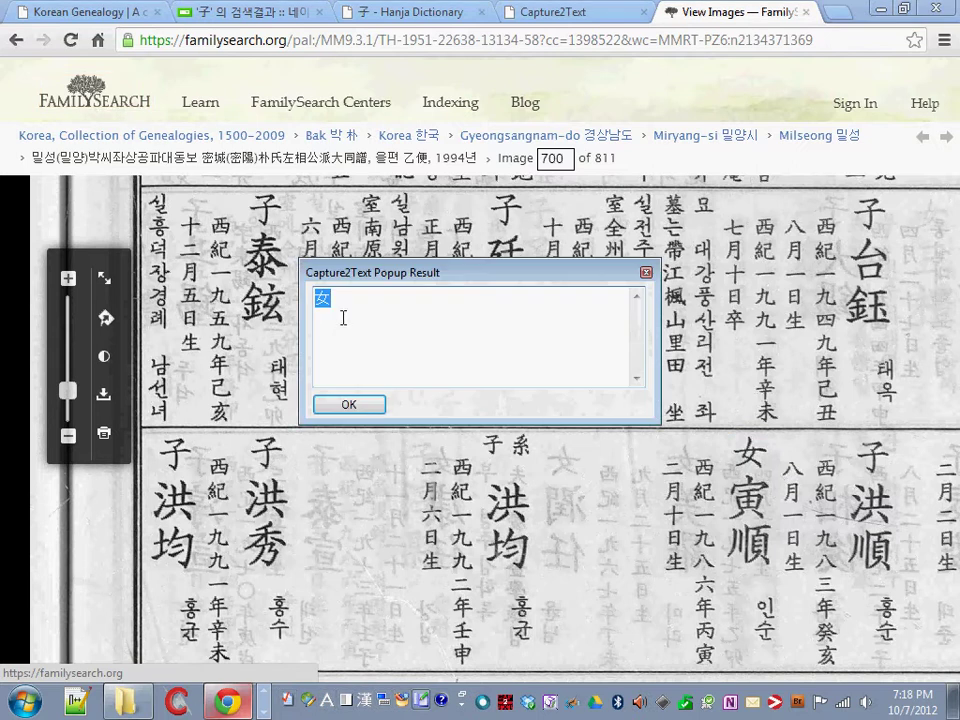
pyautogui.click(350, 309)
pyautogui.doubleClick(326, 306)
pyautogui.hotkey('ctrl', 'c')
pyautogui.click(352, 405)
# Look up the copied character 女 in the Hanja Dictionary
pyautogui.click(428, 14)
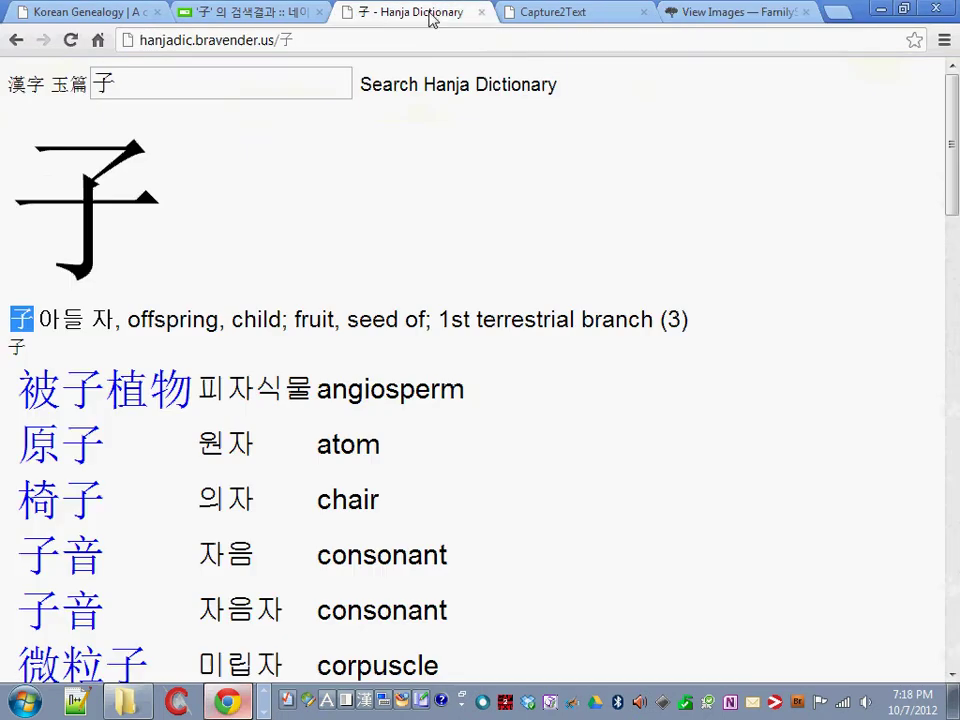
pyautogui.doubleClick(114, 96)
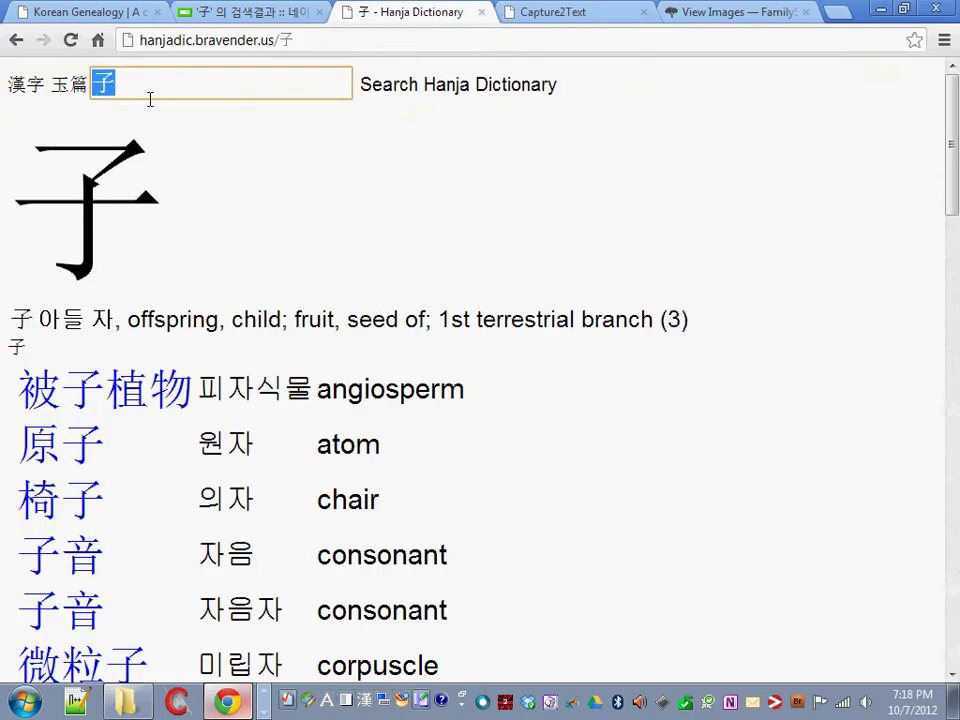
pyautogui.hotkey('ctrl', 'v')
pyautogui.press('Return')
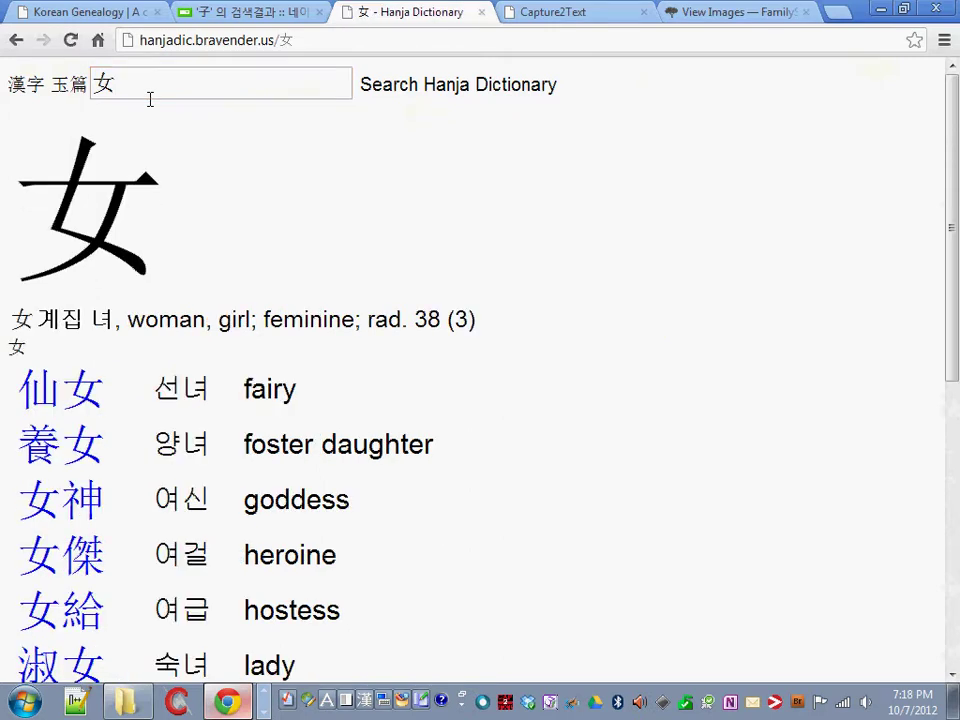
# Highlight the Korean reading, the character and the English meanings "woman, girl" in the definition line of 女
pyautogui.doubleClick(110, 320)
pyautogui.doubleClick(22, 321)
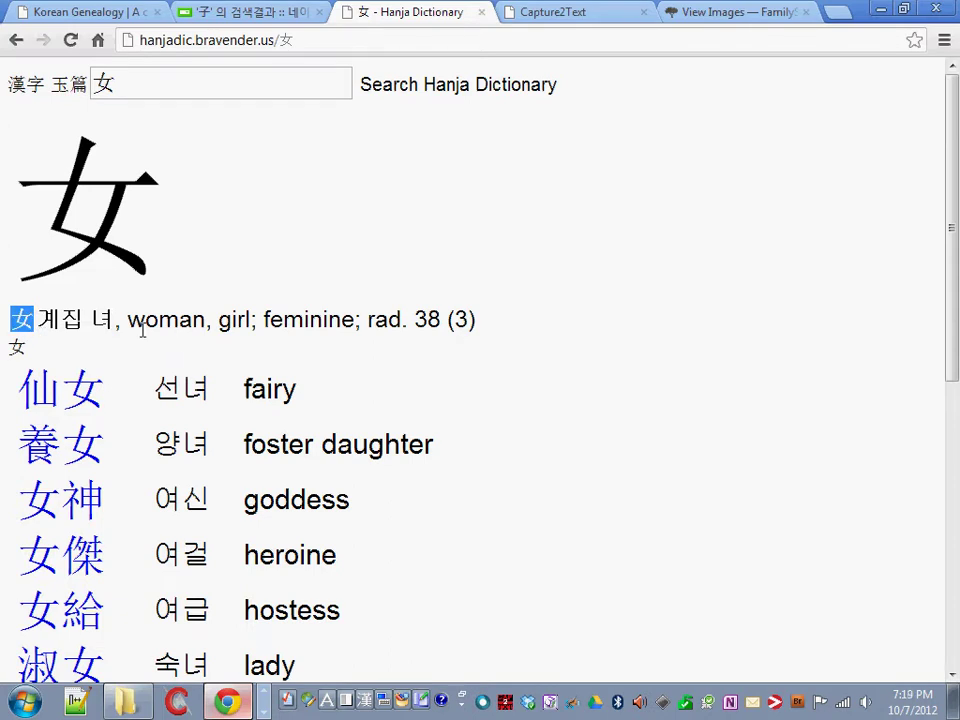
pyautogui.moveTo(128, 322); pyautogui.dragTo(257, 329)
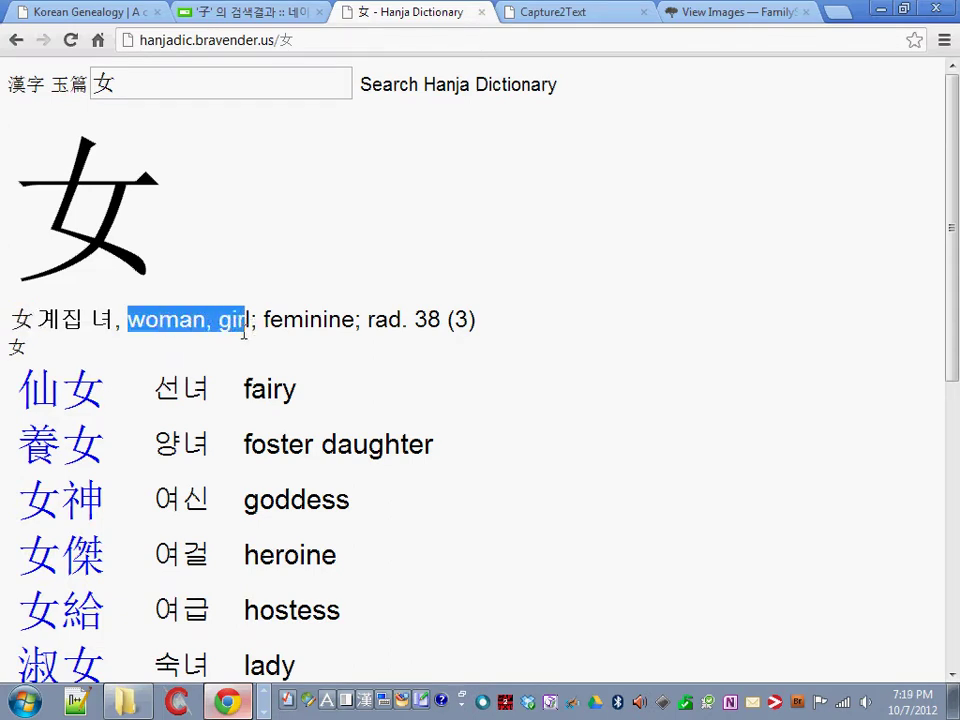
# Capture the two-character name below 系子 on the genealogy page with Capture2Text and copy the recognized text
pyautogui.click(748, 13)
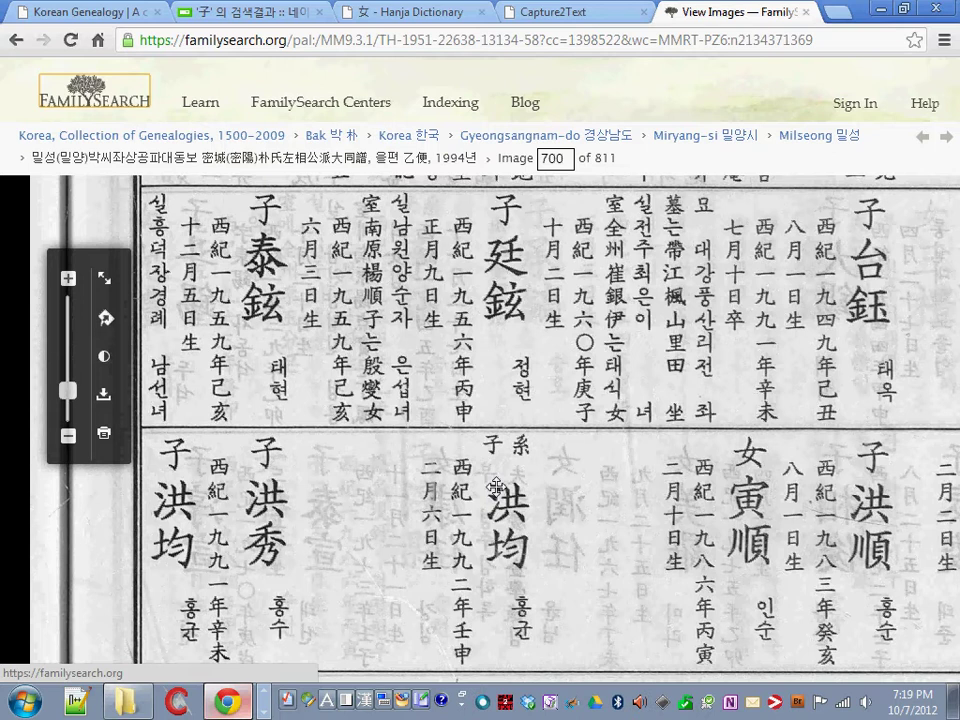
pyautogui.moveTo(486, 478); pyautogui.dragTo(539, 582)
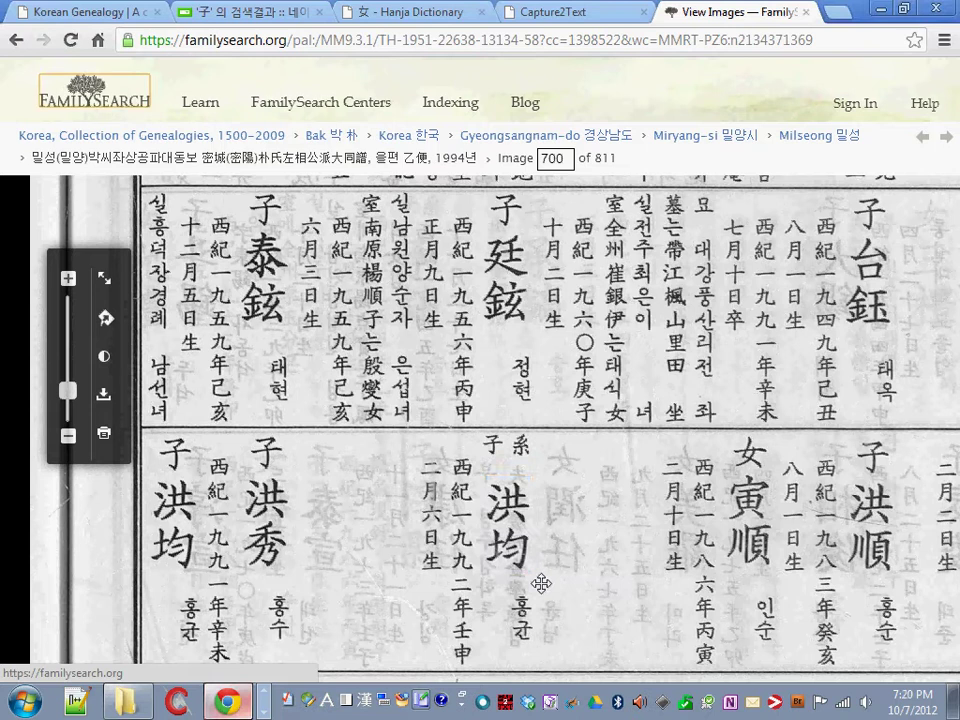
pyautogui.moveTo(354, 307); pyautogui.dragTo(320, 305)
pyautogui.hotkey('ctrl', 'c')
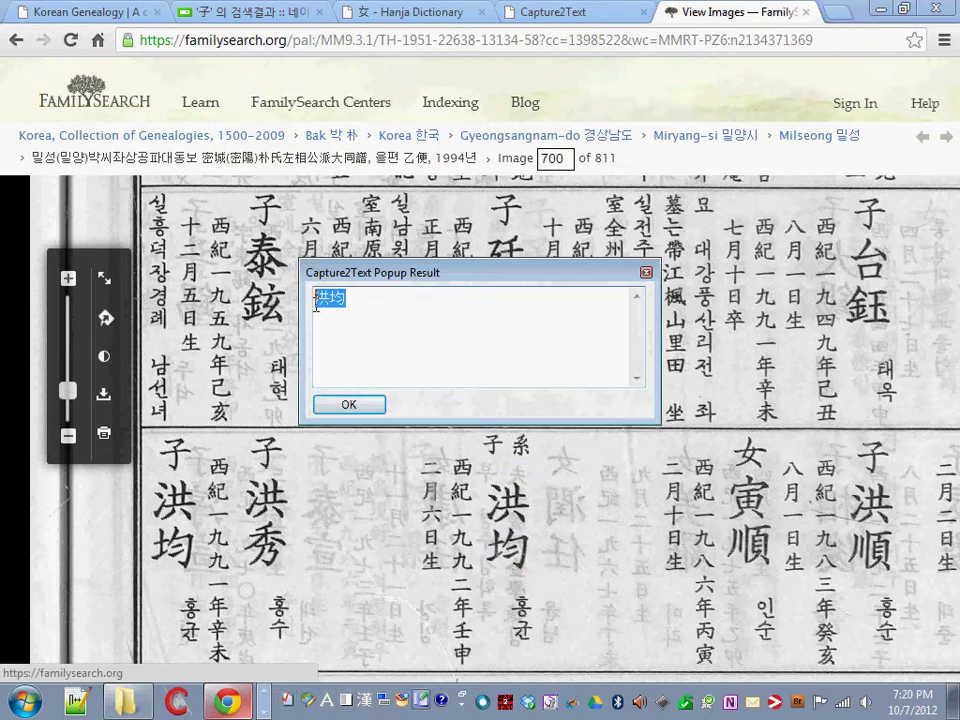
# Close the capture result, look up the copied two-character name in the Hanja Dictionary and highlight each character's Korean reading
pyautogui.click(368, 404)
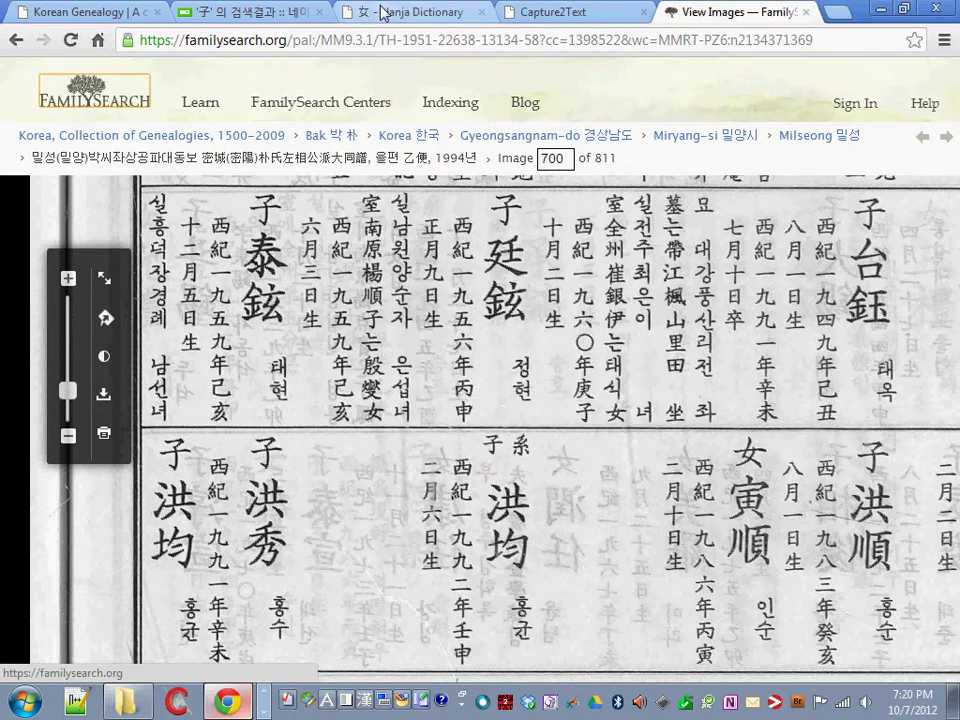
pyautogui.click(410, 12)
pyautogui.click(112, 92)
pyautogui.hotkey('ctrl', 'a')
pyautogui.hotkey('ctrl', 'v')
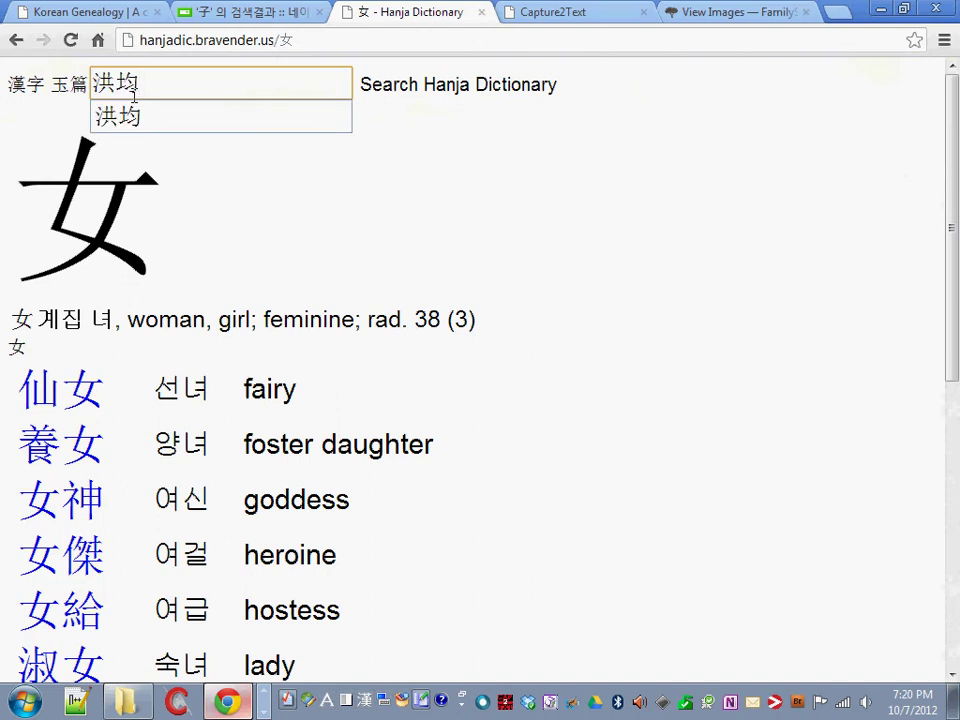
pyautogui.press('Return')
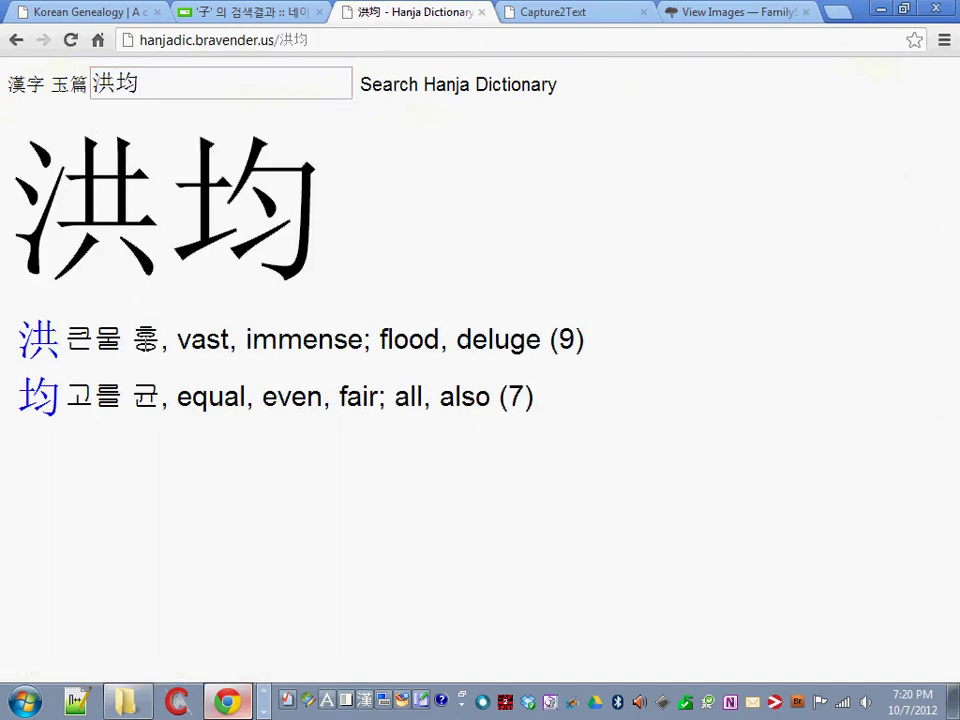
pyautogui.doubleClick(146, 340)
pyautogui.doubleClick(146, 399)
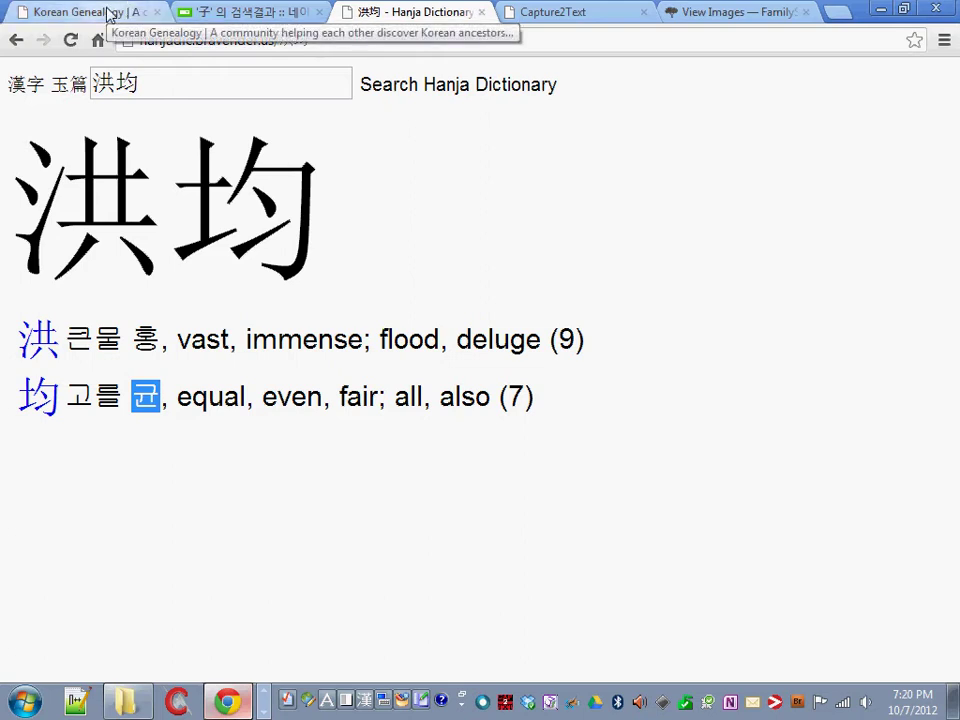
# Copy the two-character hanja name from the dictionary search field into the blank WordPad document and start a new line below it
pyautogui.doubleClick(148, 86)
pyautogui.hotkey('ctrl', 'c')
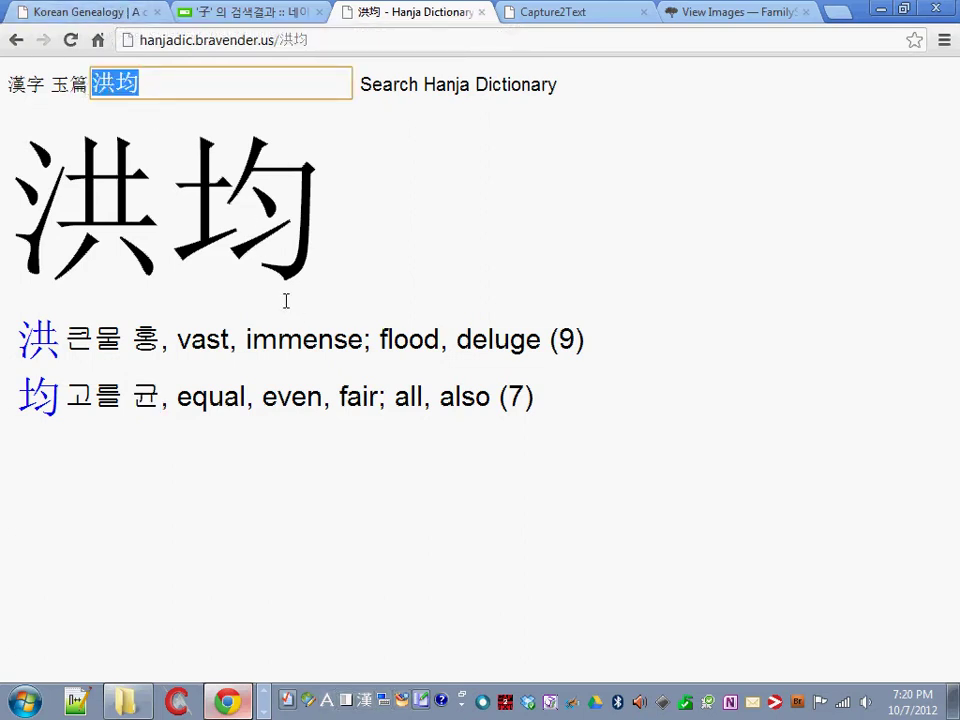
pyautogui.click(265, 711)
pyautogui.click(178, 705)
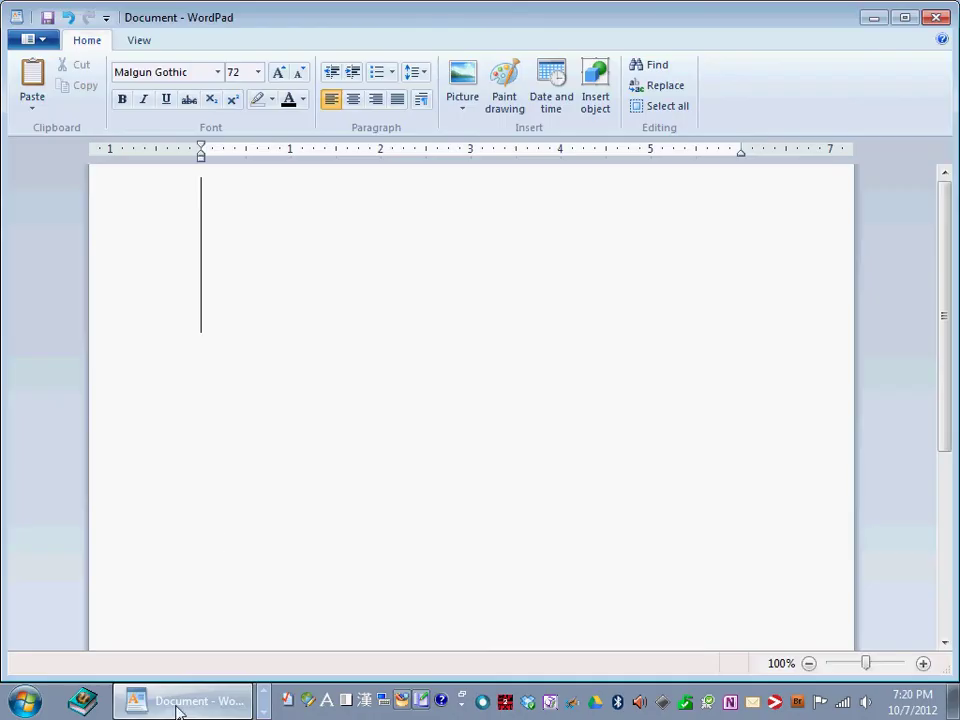
pyautogui.hotkey('ctrl', 'v')
pyautogui.press('Return')
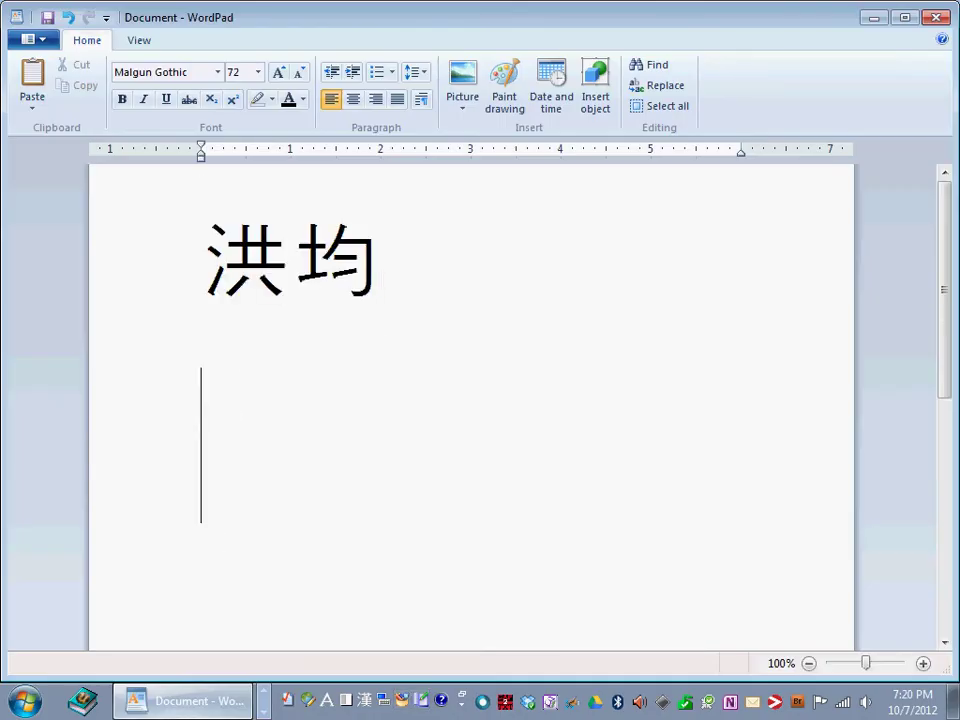
# Copy the Korean reading of the name's first character from the Hanja Dictionary onto the second line of the WordPad document
pyautogui.click(268, 697)
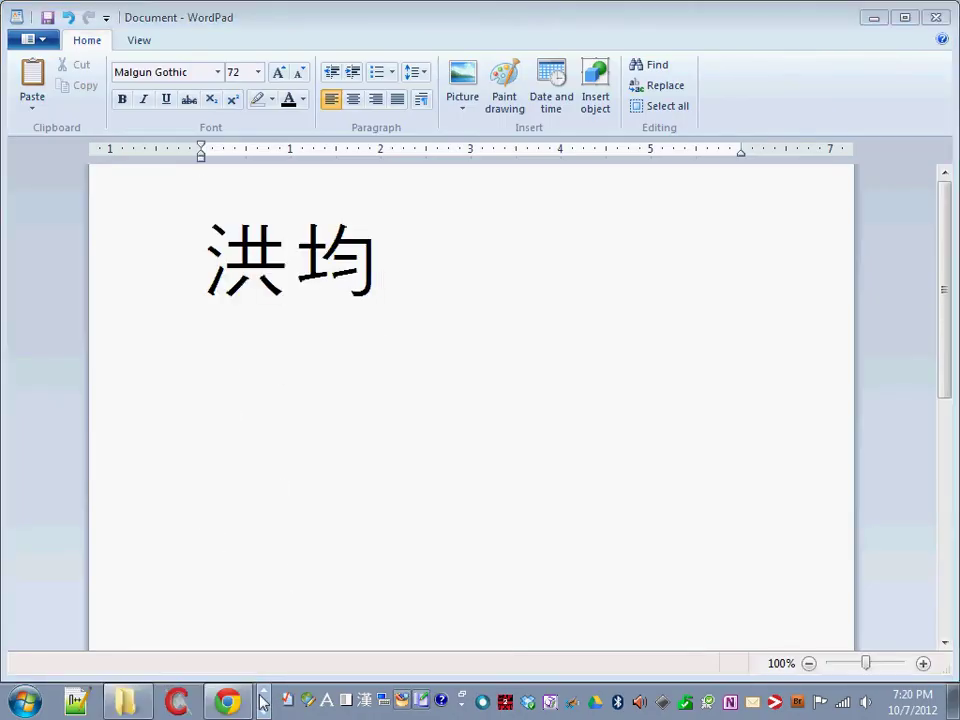
pyautogui.click(228, 702)
pyautogui.doubleClick(146, 340)
pyautogui.hotkey('ctrl', 'c')
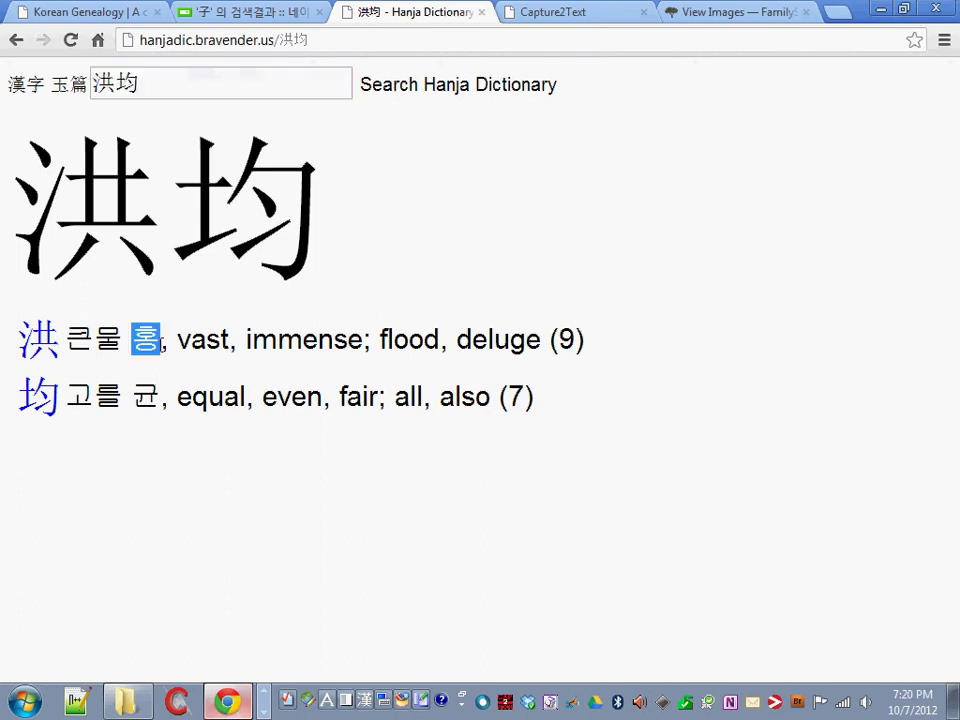
pyautogui.click(264, 709)
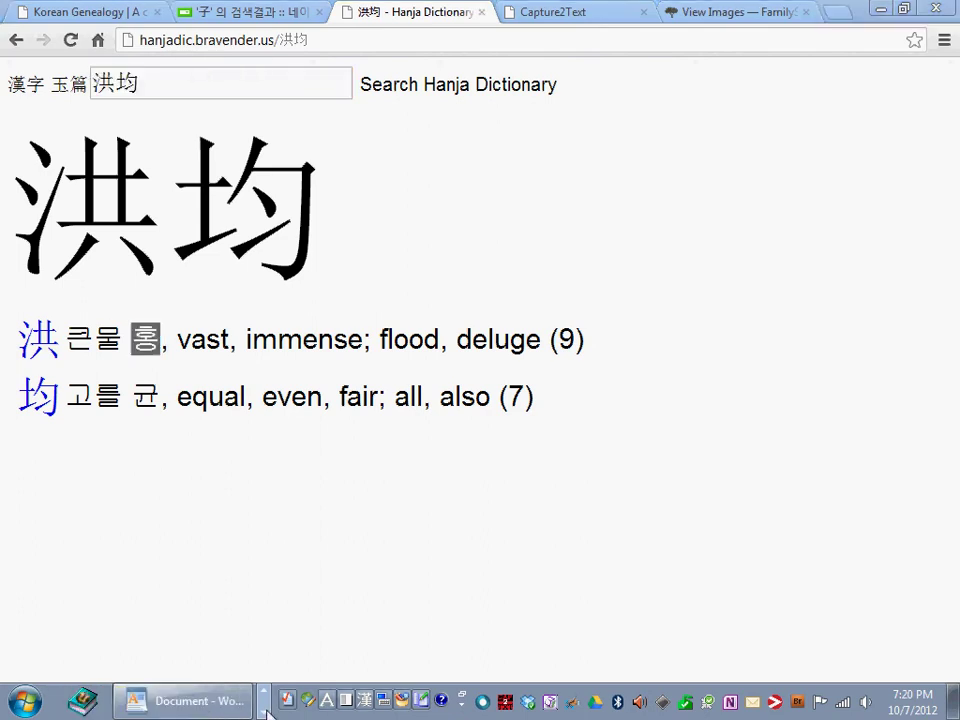
pyautogui.click(228, 702)
pyautogui.hotkey('ctrl', 'v')
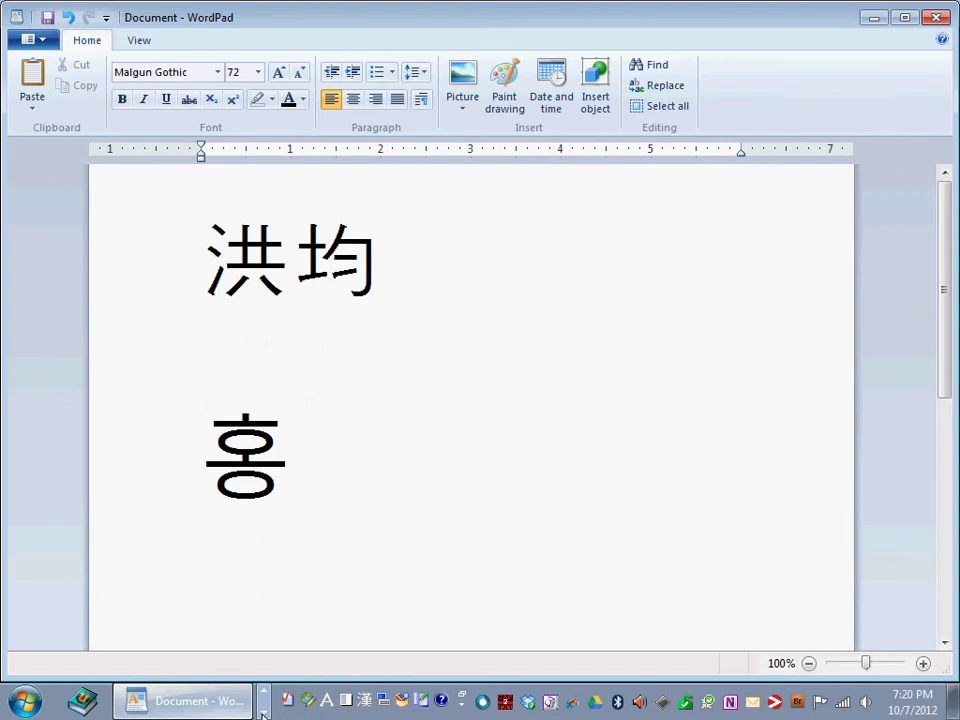
# Copy the second character's Korean reading from the Hanja Dictionary, add it after the first syllable in WordPad and highlight the full reading
pyautogui.click(264, 692)
pyautogui.click(228, 702)
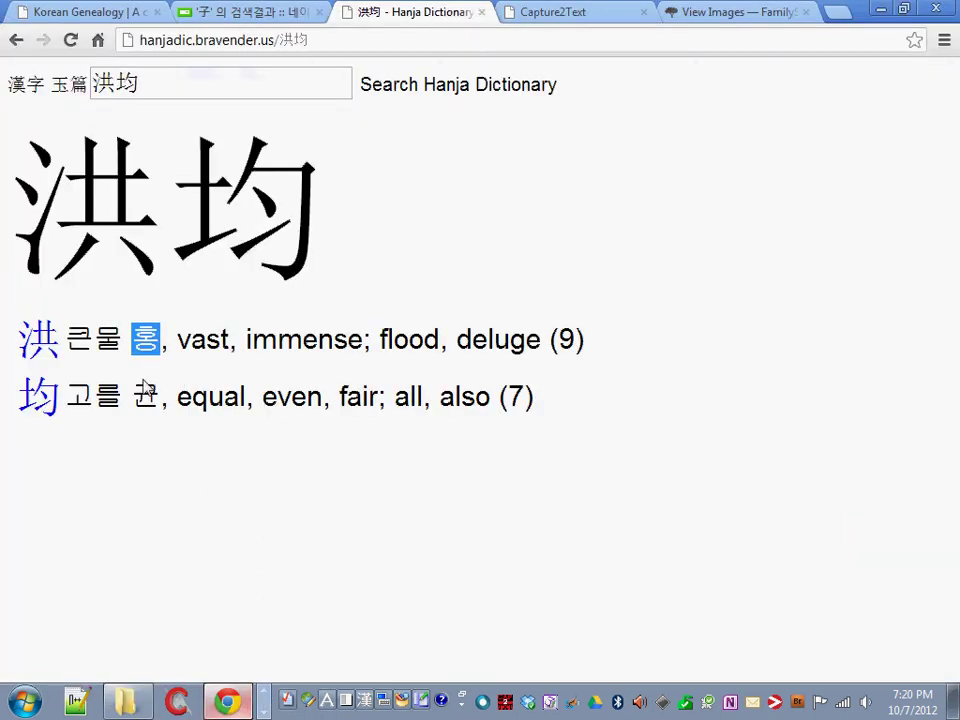
pyautogui.doubleClick(150, 400)
pyautogui.hotkey('ctrl', 'c')
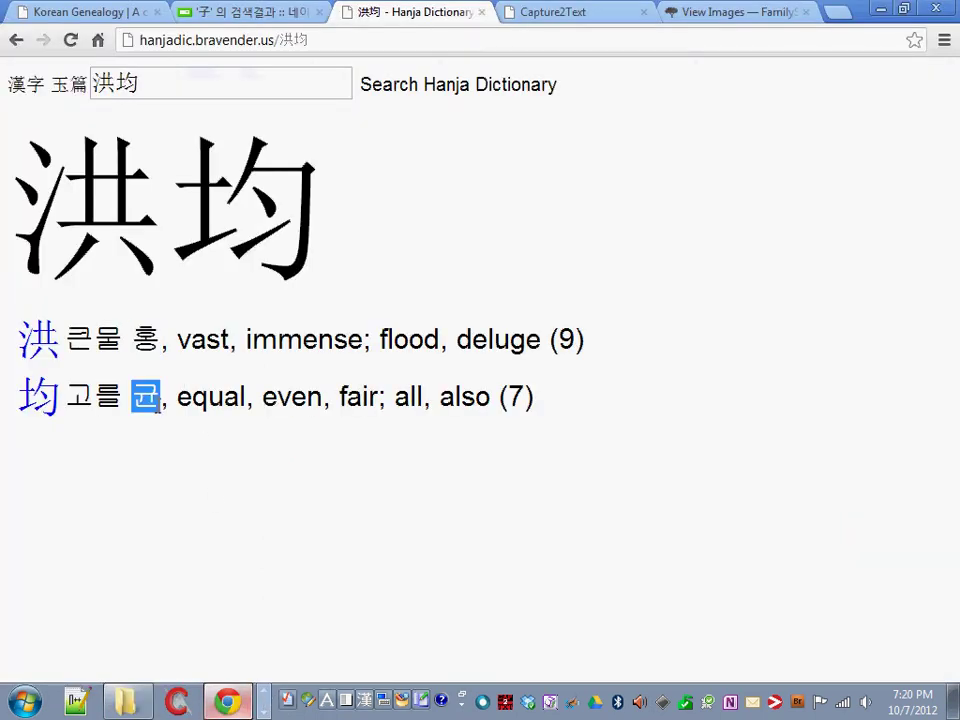
pyautogui.click(265, 706)
pyautogui.click(264, 700)
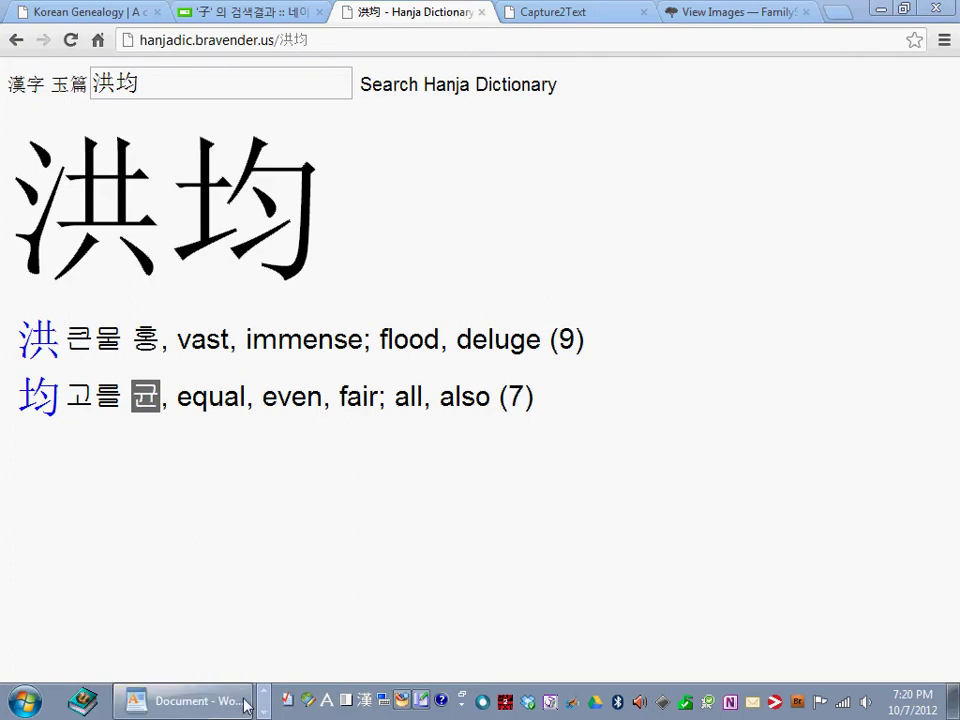
pyautogui.click(190, 702)
pyautogui.hotkey('ctrl', 'v')
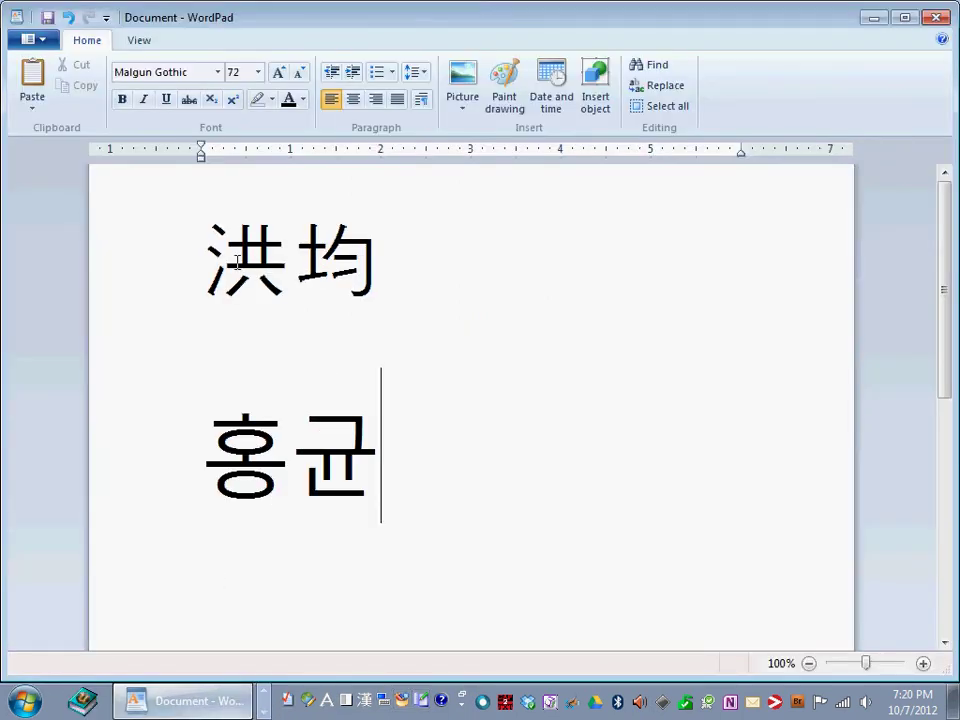
pyautogui.moveTo(205, 465); pyautogui.dragTo(368, 446)
pyautogui.click(397, 470)
# Switch to the Korean Genealogy site in Chrome, open its Links page and look through the listed resources
pyautogui.click(263, 710)
pyautogui.click(228, 702)
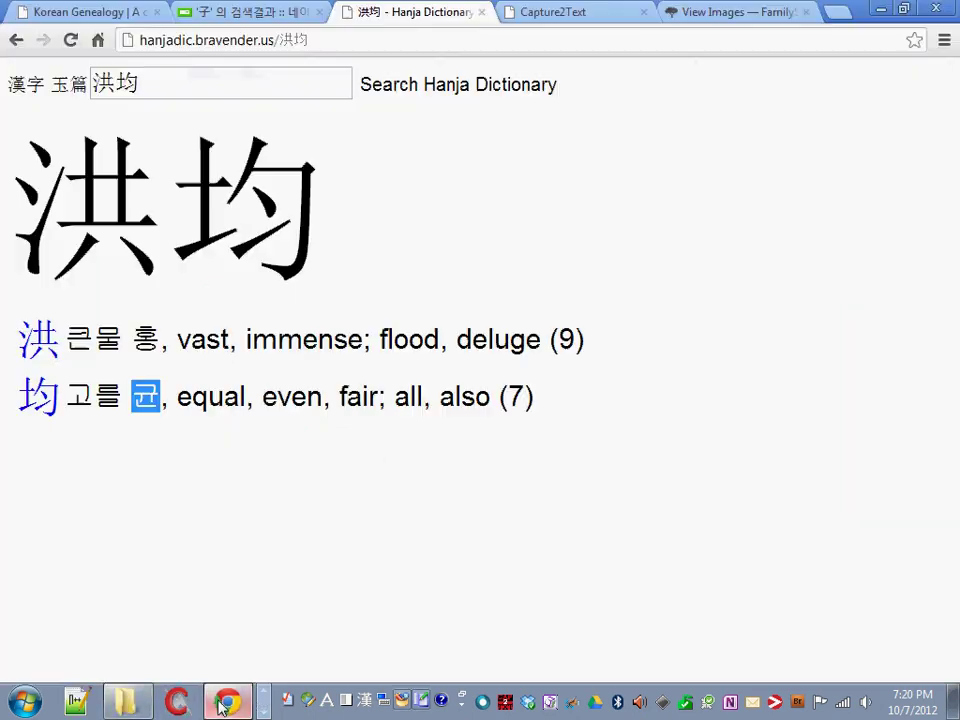
pyautogui.click(80, 13)
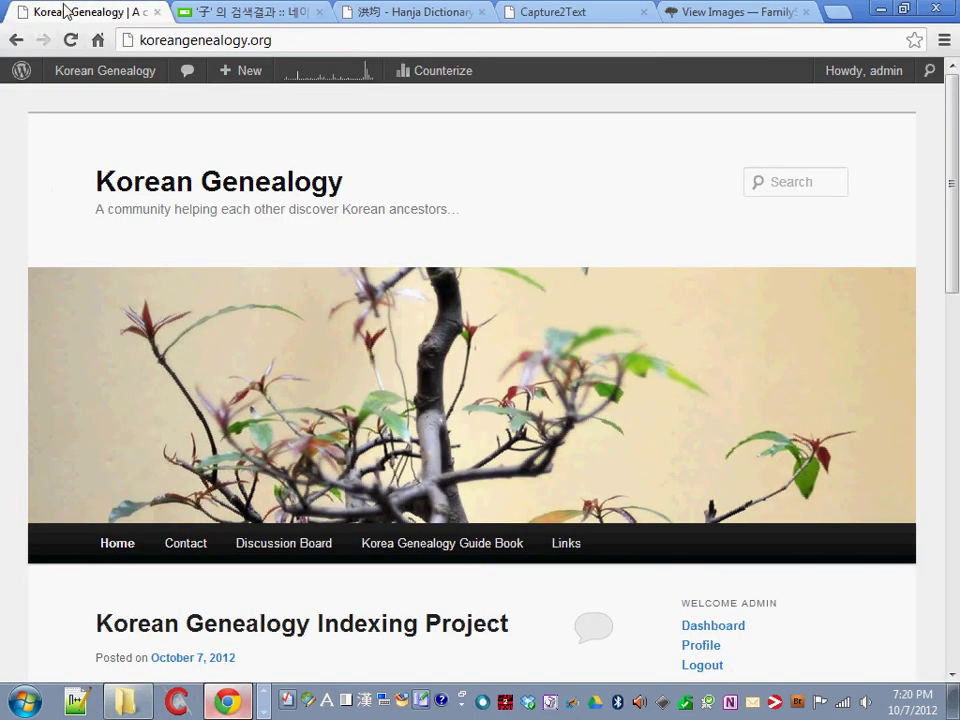
pyautogui.click(566, 545)
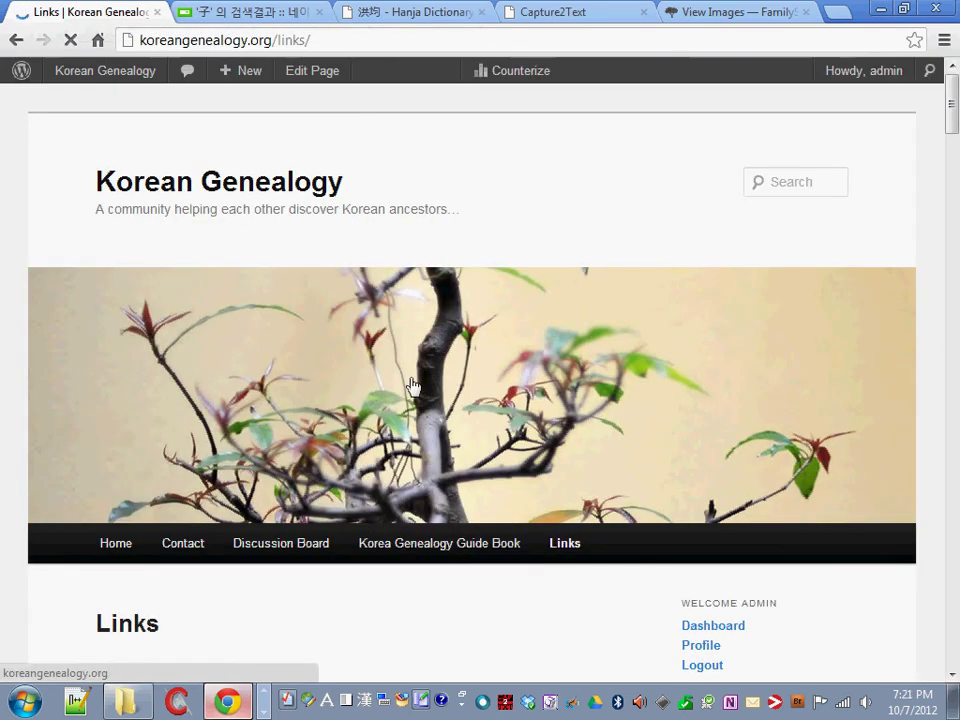
pyautogui.scroll(-15, 452, 587)
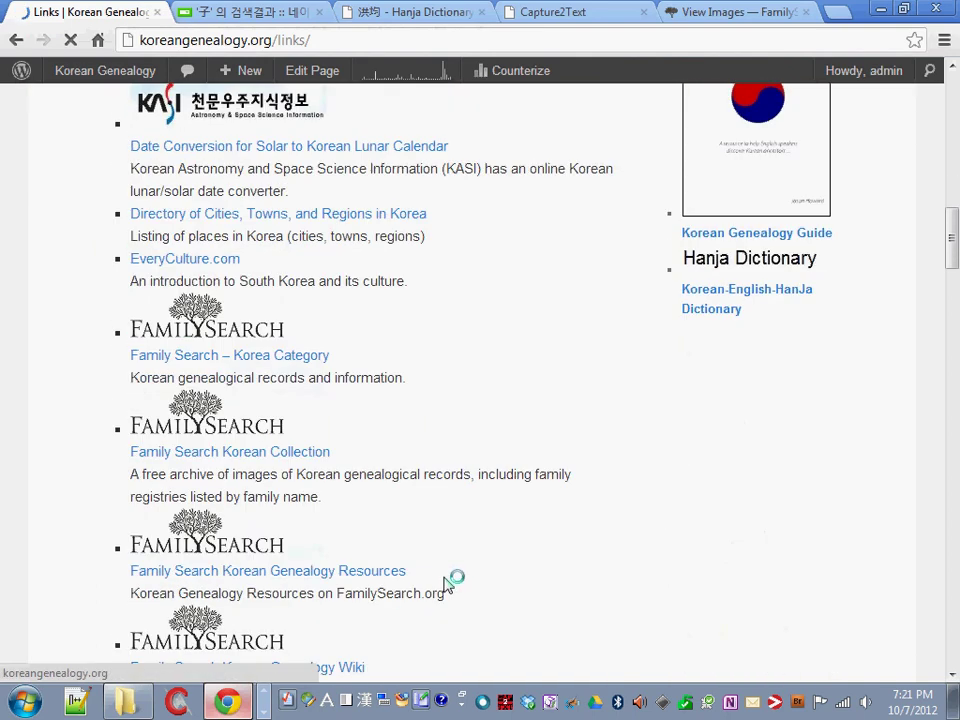
pyautogui.scroll(15, 449, 582)
# Open the Korea Genealogy Guide Book page and bring the embedded book's cover into view
pyautogui.click(422, 455)
pyautogui.scroll(-5, 424, 455)
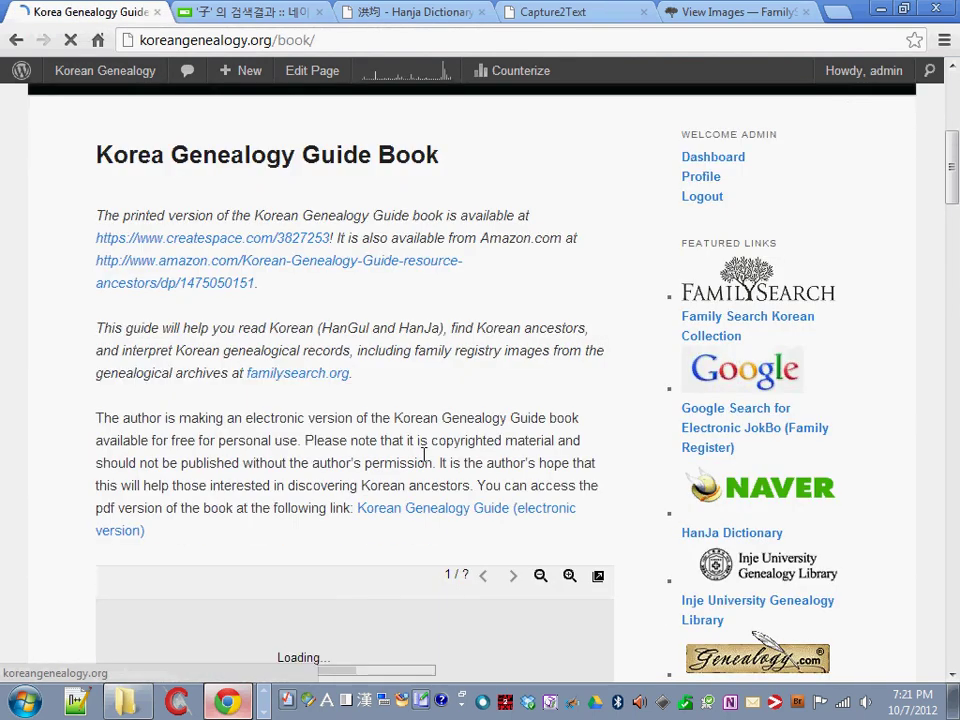
pyautogui.scroll(-4, 422, 456)
pyautogui.scroll(-1, 405, 419)
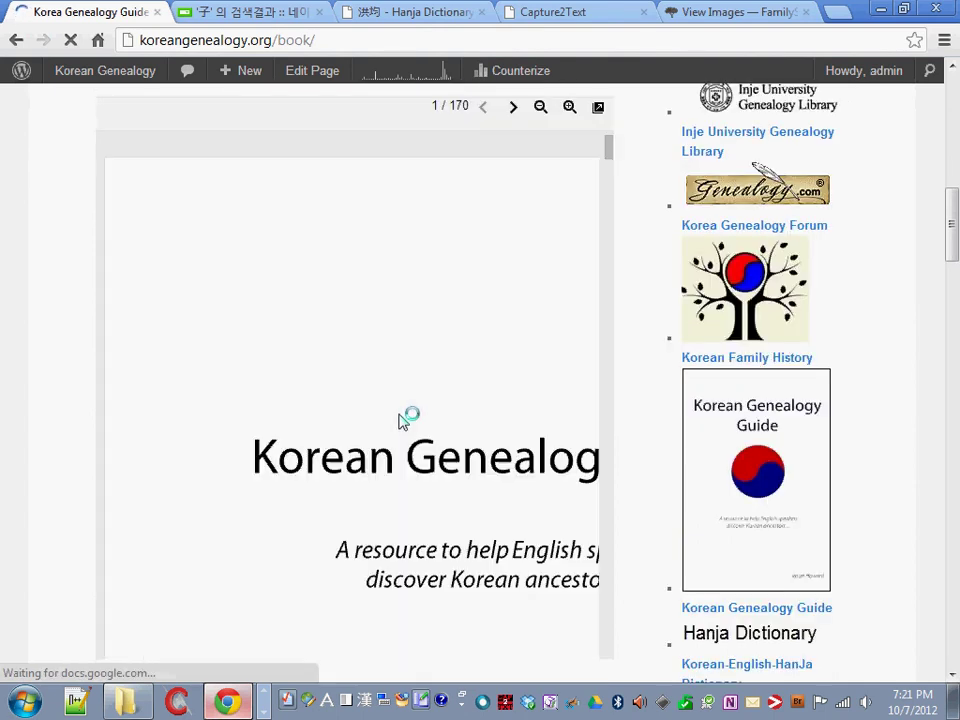
pyautogui.scroll(2, 395, 396)
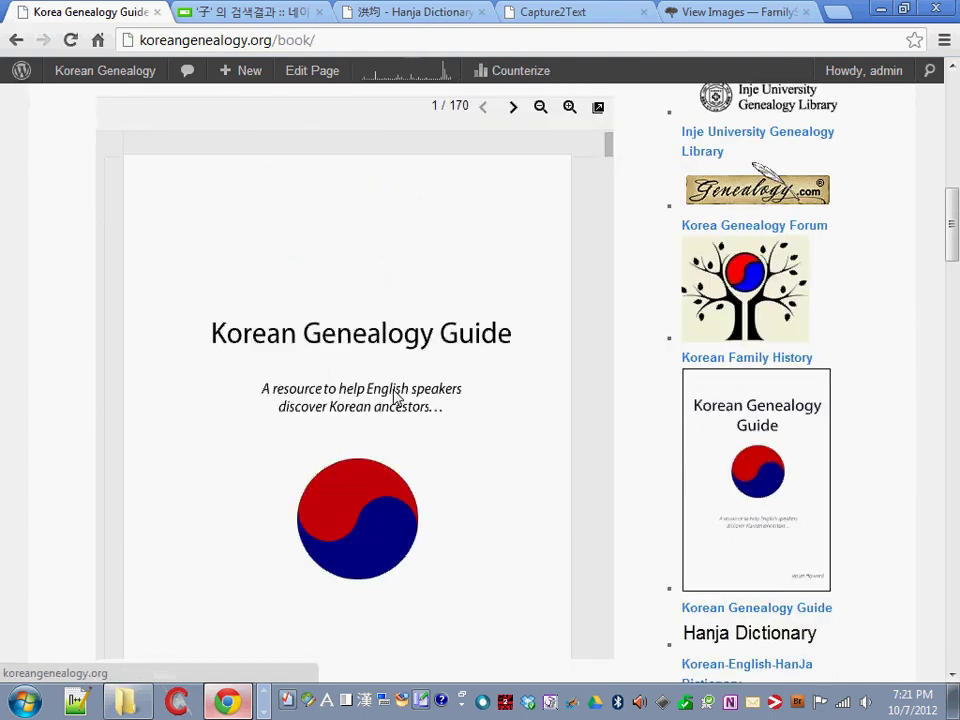
# Page through the embedded Korean Genealogy Guide to the first Contents page, page 5
pyautogui.click(513, 108)
pyautogui.click(513, 108)
pyautogui.click(513, 108)
pyautogui.click(513, 108)
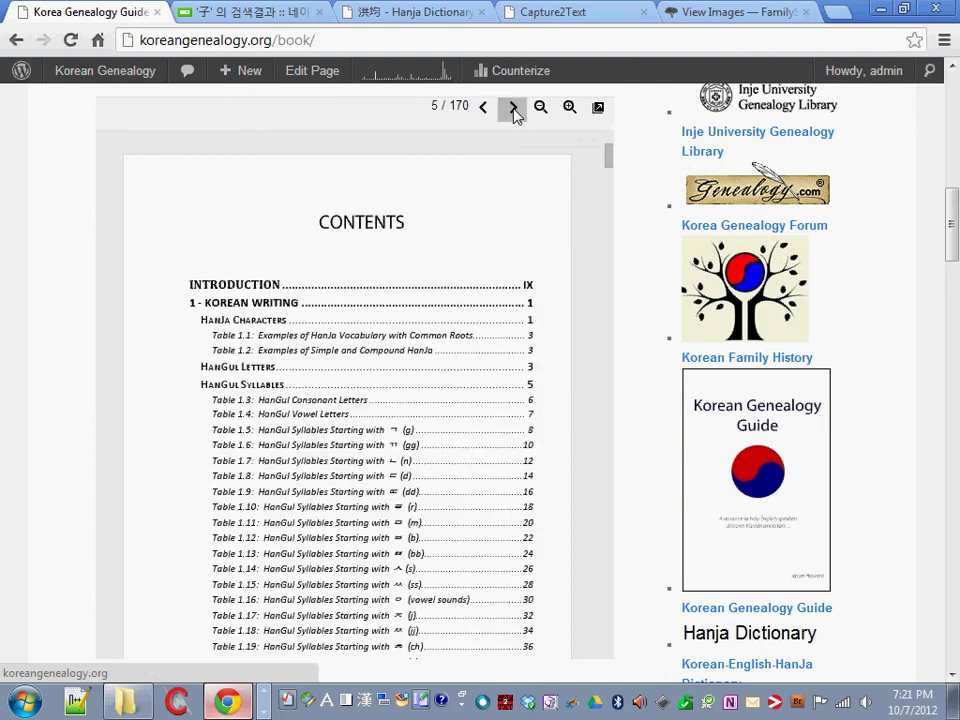
pyautogui.click(513, 108)
pyautogui.click(483, 107)
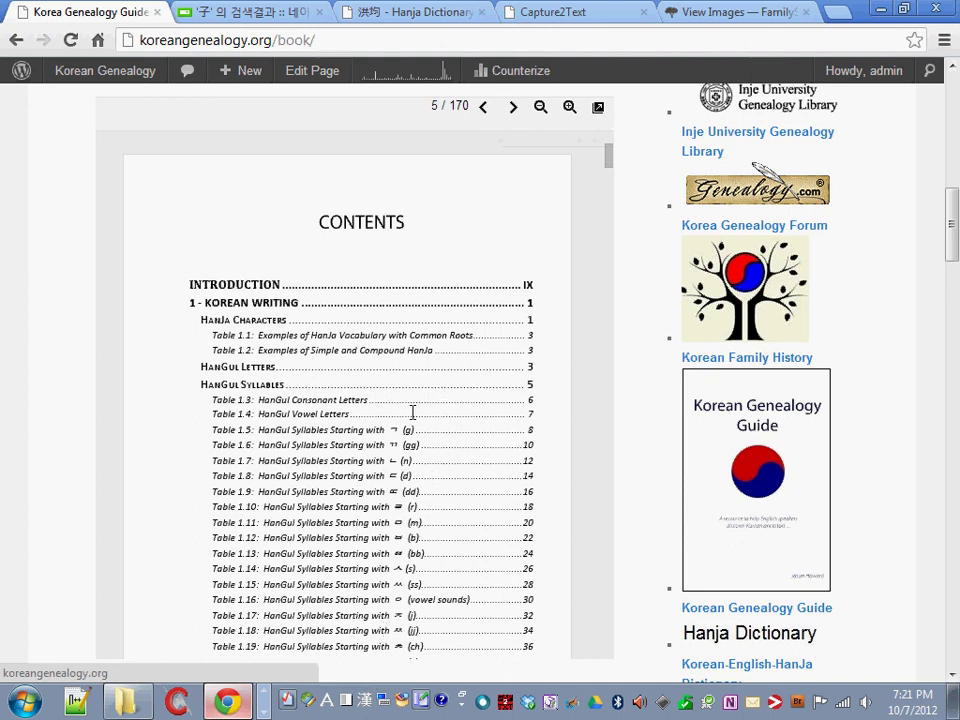
pyautogui.moveTo(74, 82)
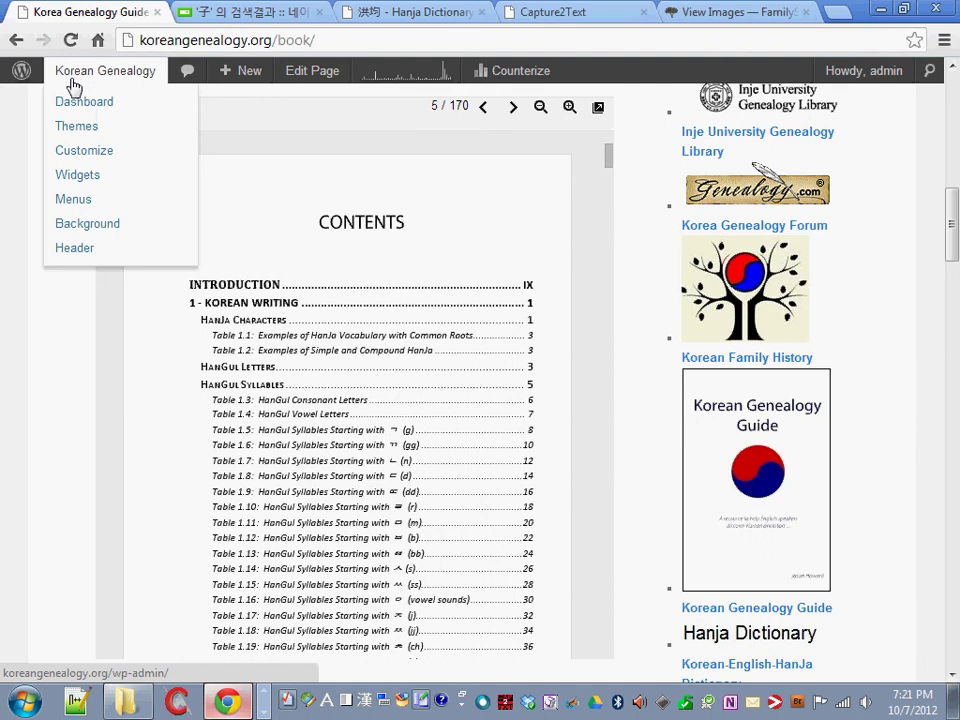